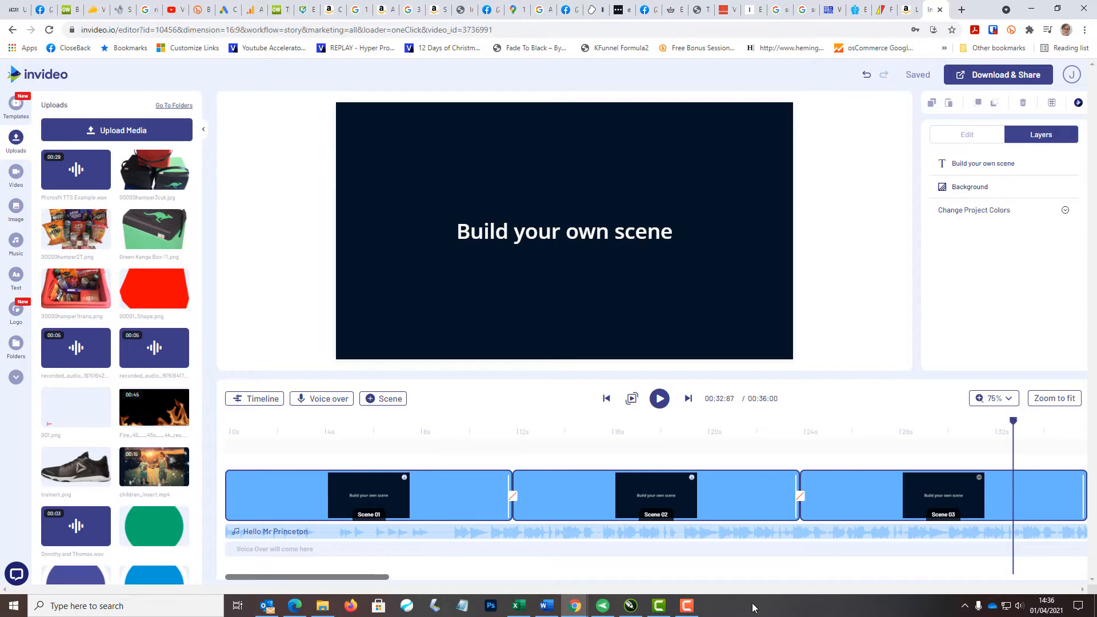
click(630, 399)
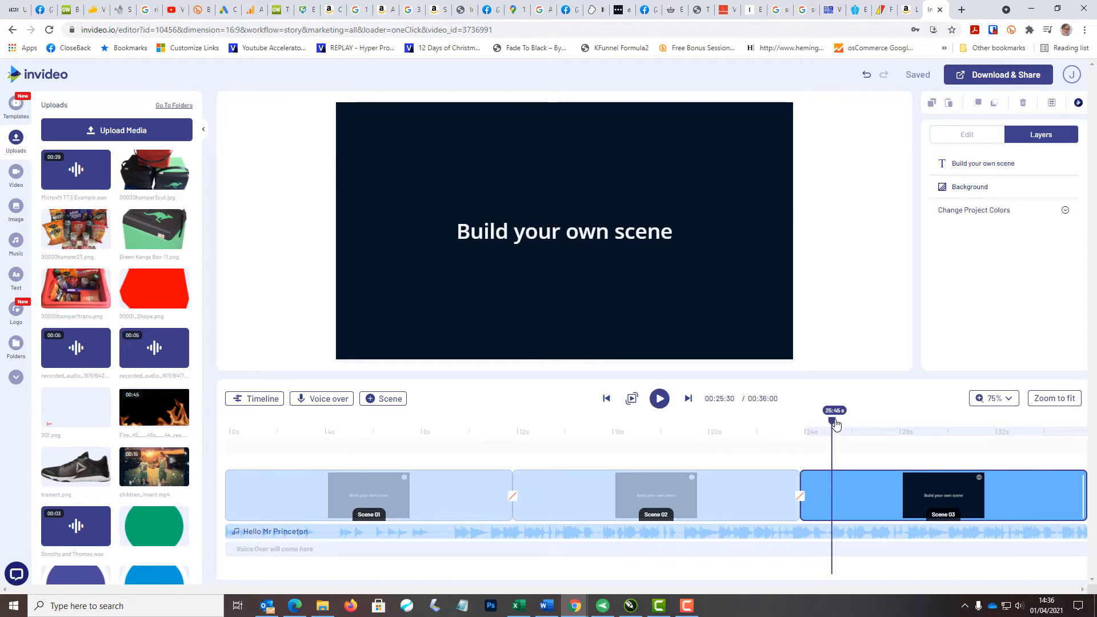
drag(833, 425, 830, 427)
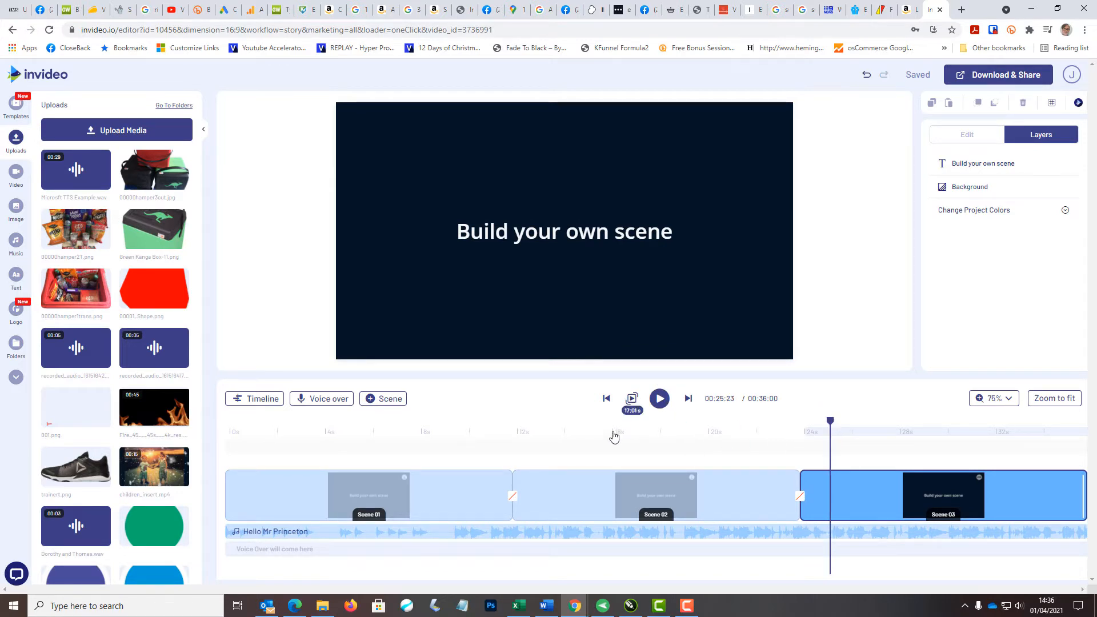
click(606, 398)
click(606, 399)
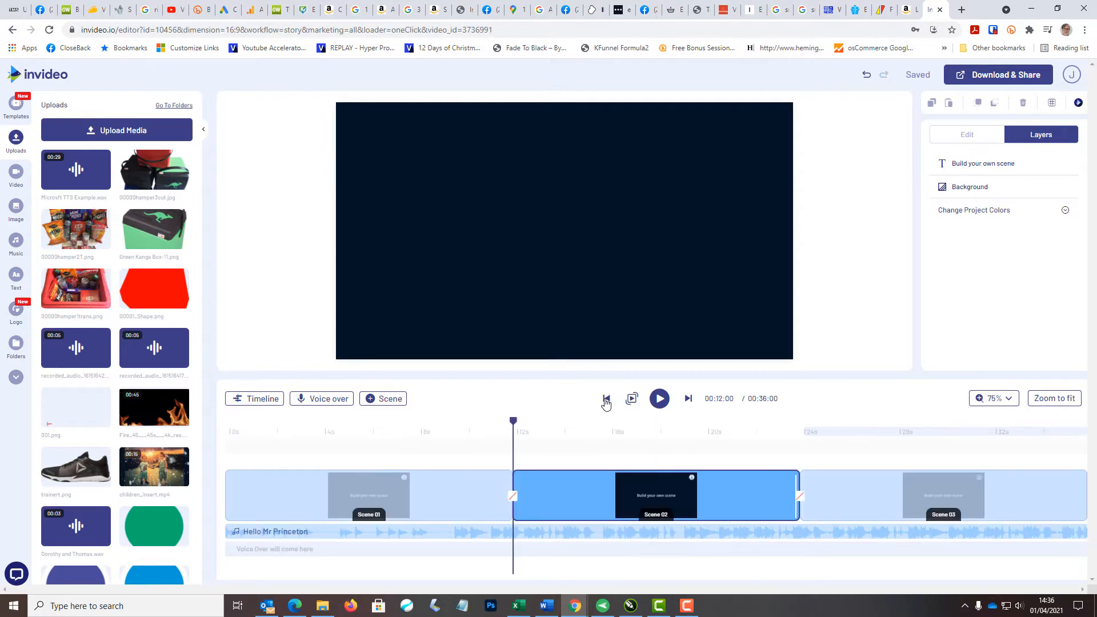
click(605, 400)
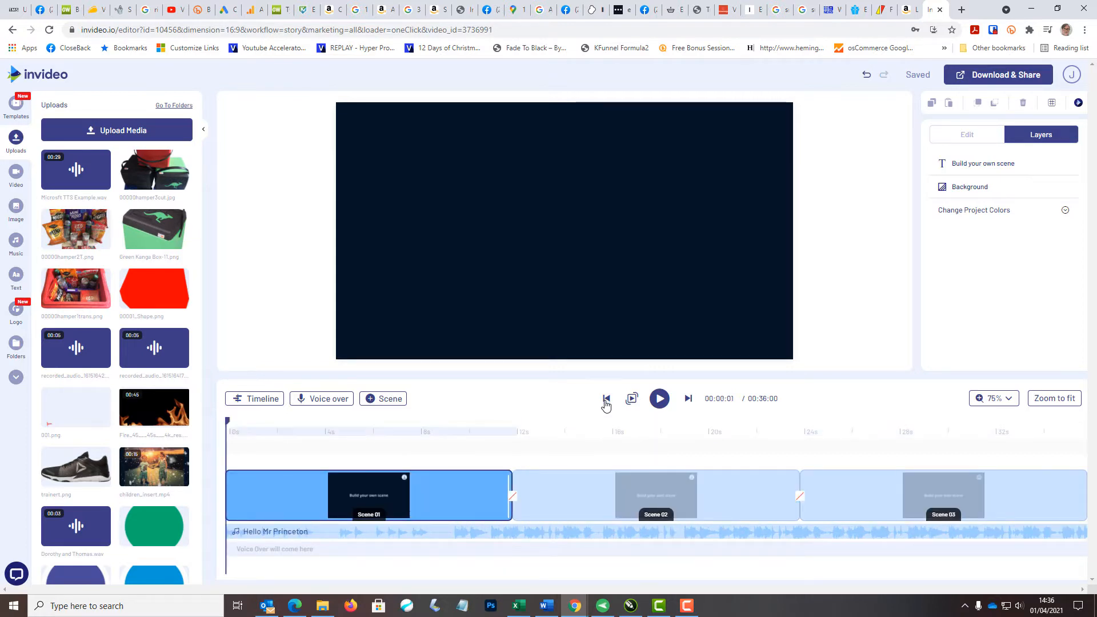
click(658, 399)
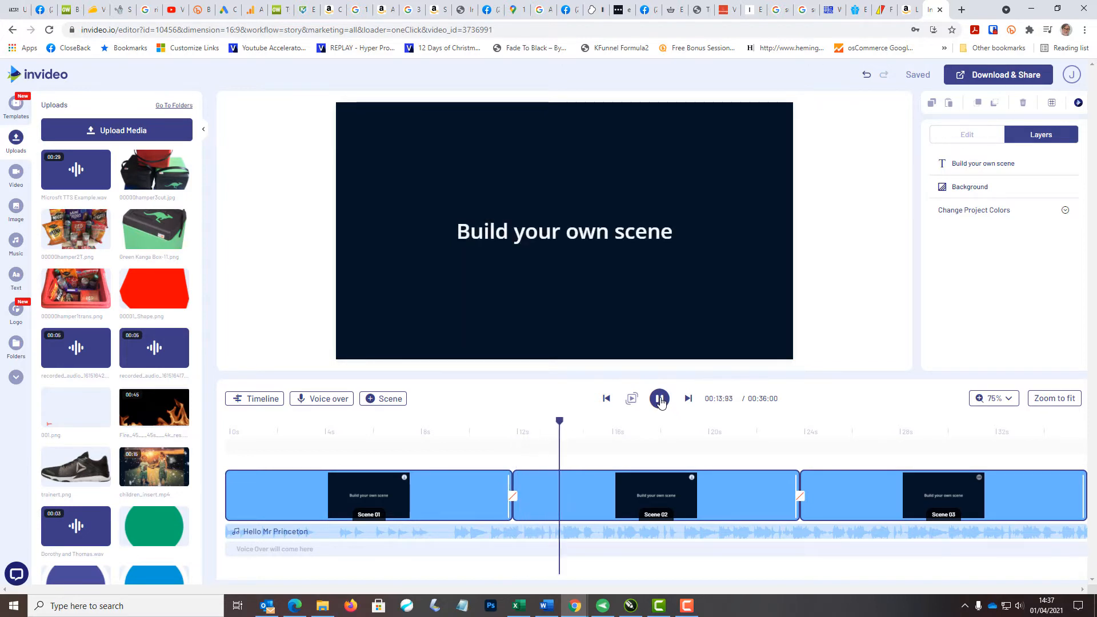
click(660, 399)
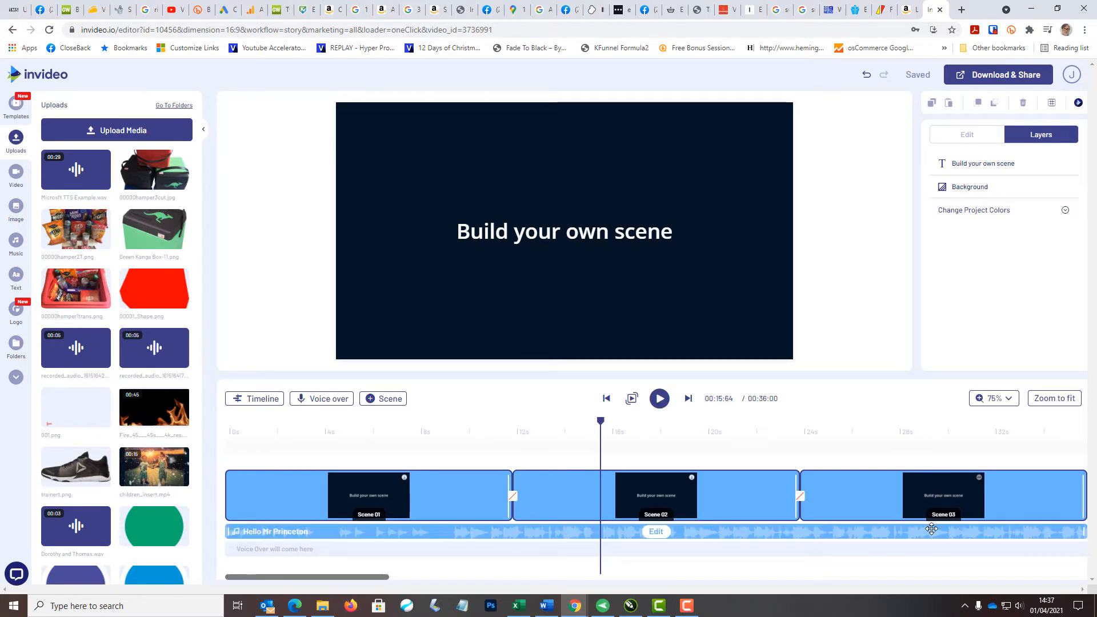
With Scene 02 selected, step the timeline zoom from 25% back up to 100%, then scroll the timeline
click(1009, 509)
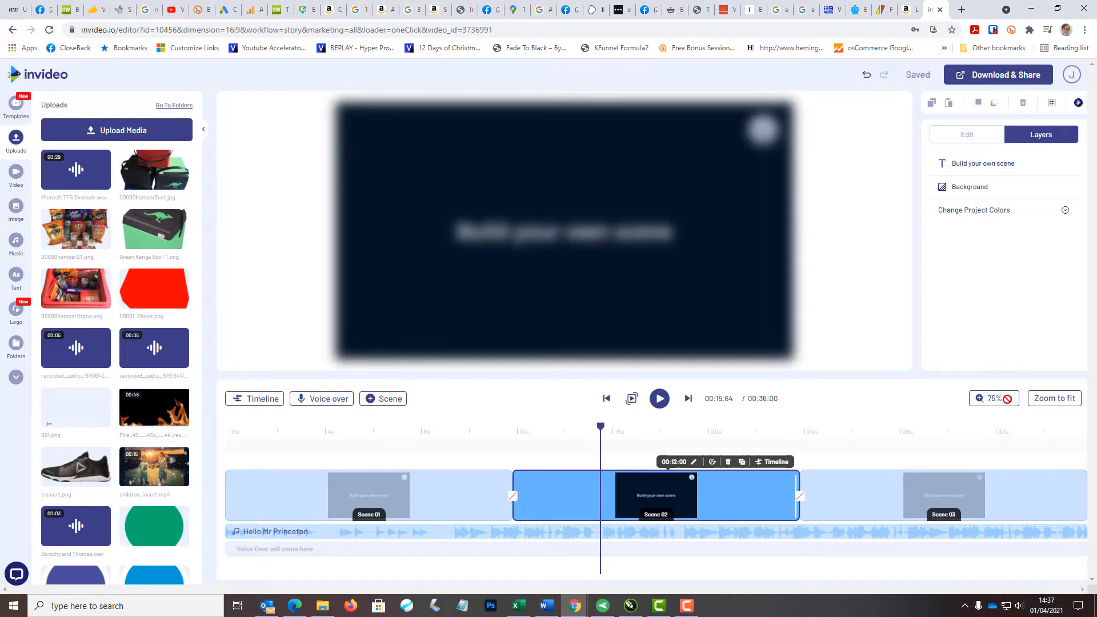
click(1006, 399)
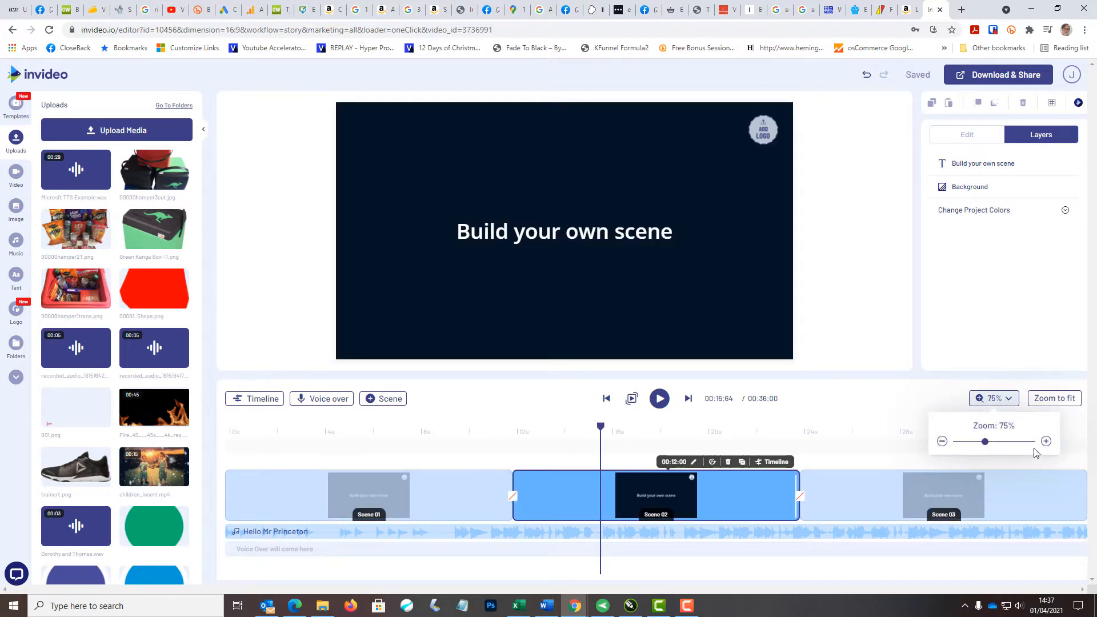
click(942, 441)
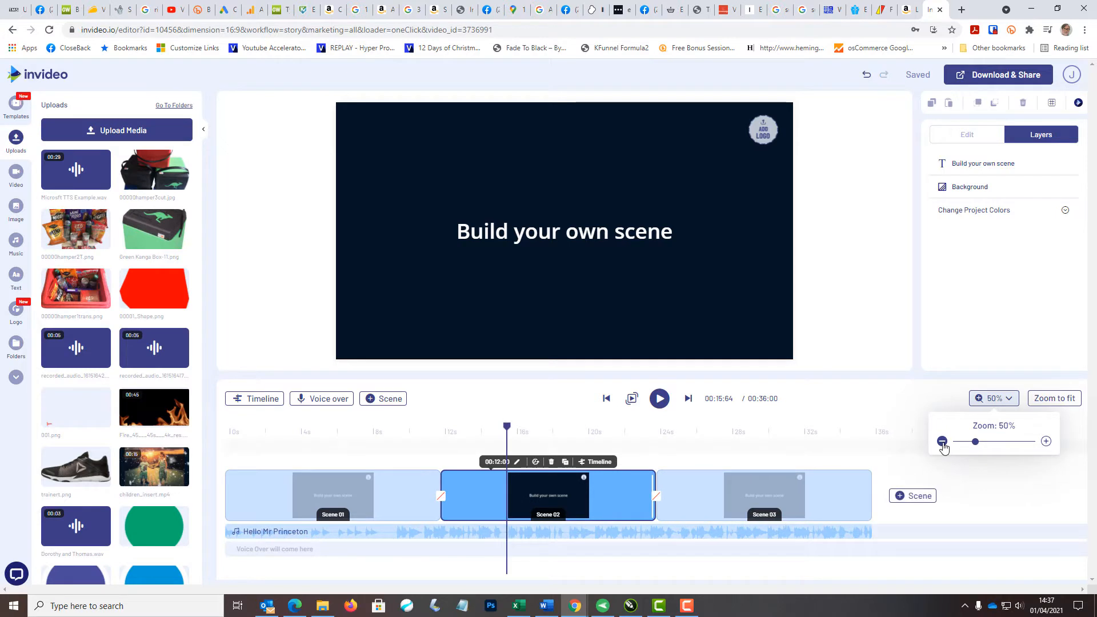
click(942, 442)
click(1045, 441)
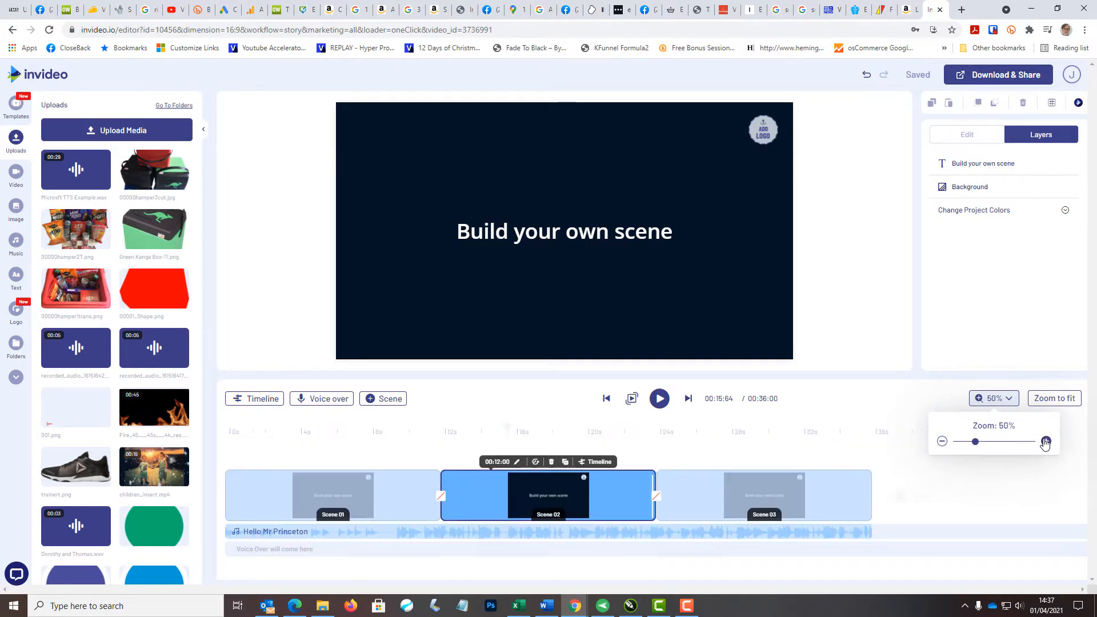
click(1045, 441)
click(1045, 441)
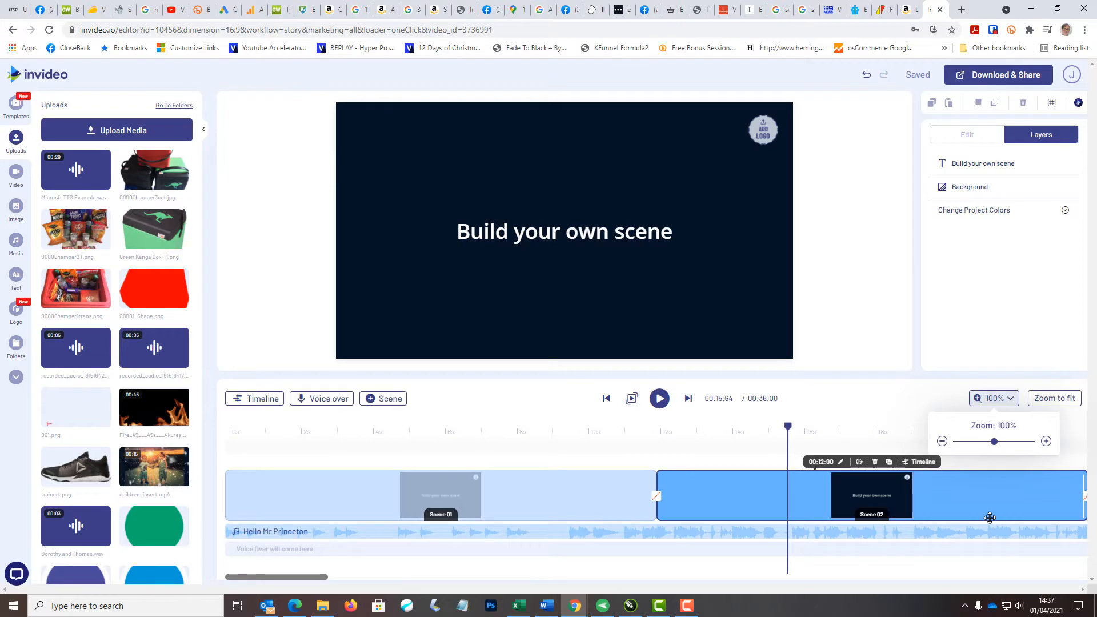
drag(273, 576, 313, 575)
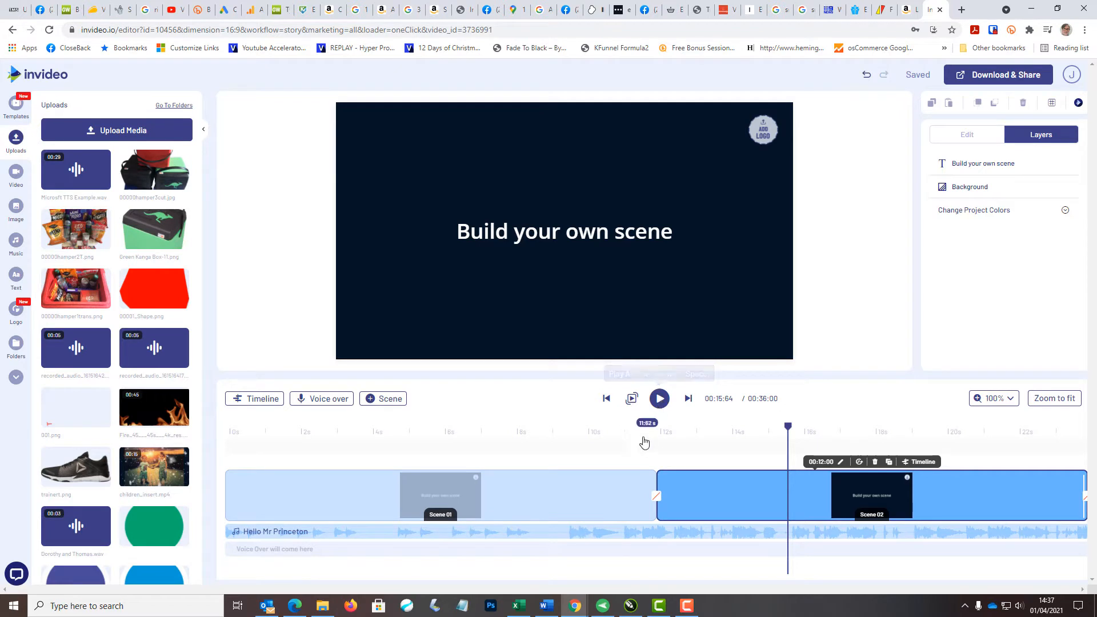
Skip through scenes one to three, then zoom the timeline to fit
click(606, 399)
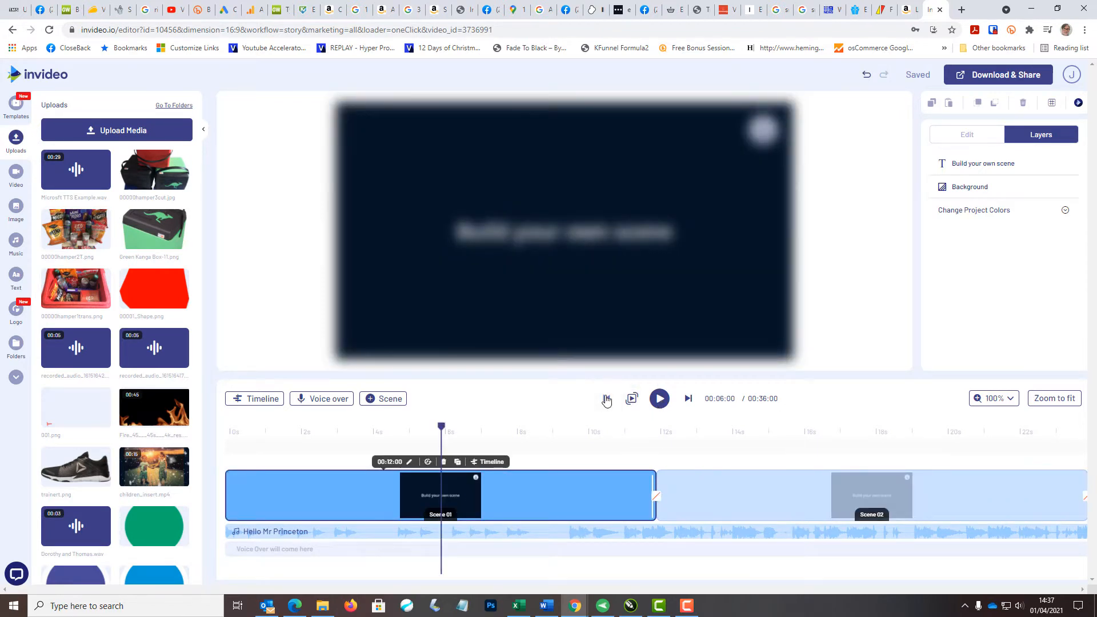
click(690, 399)
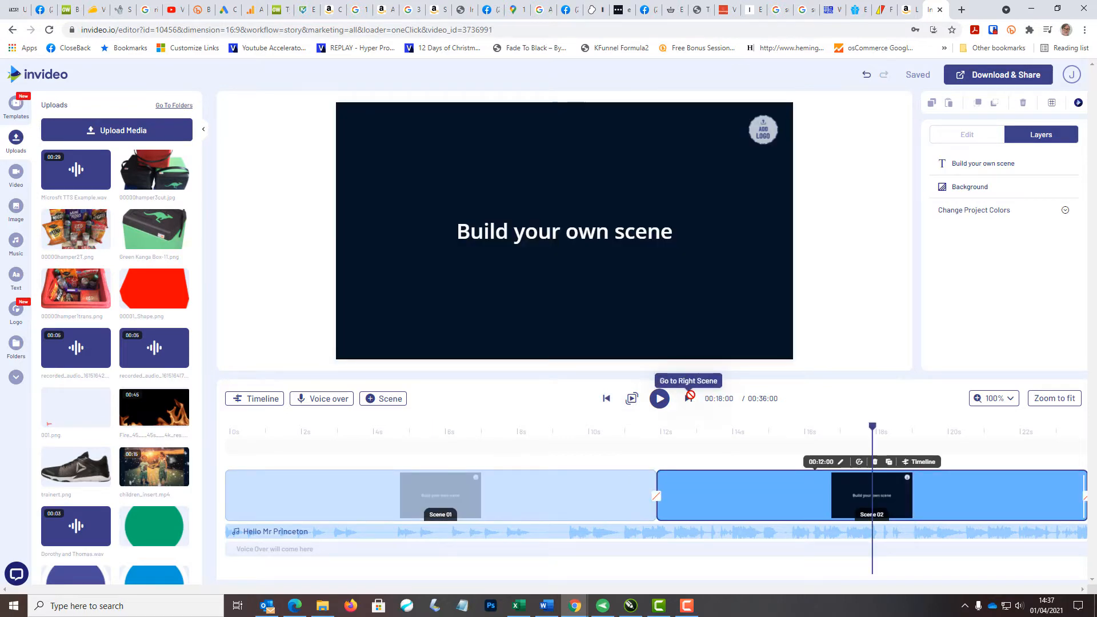
click(690, 398)
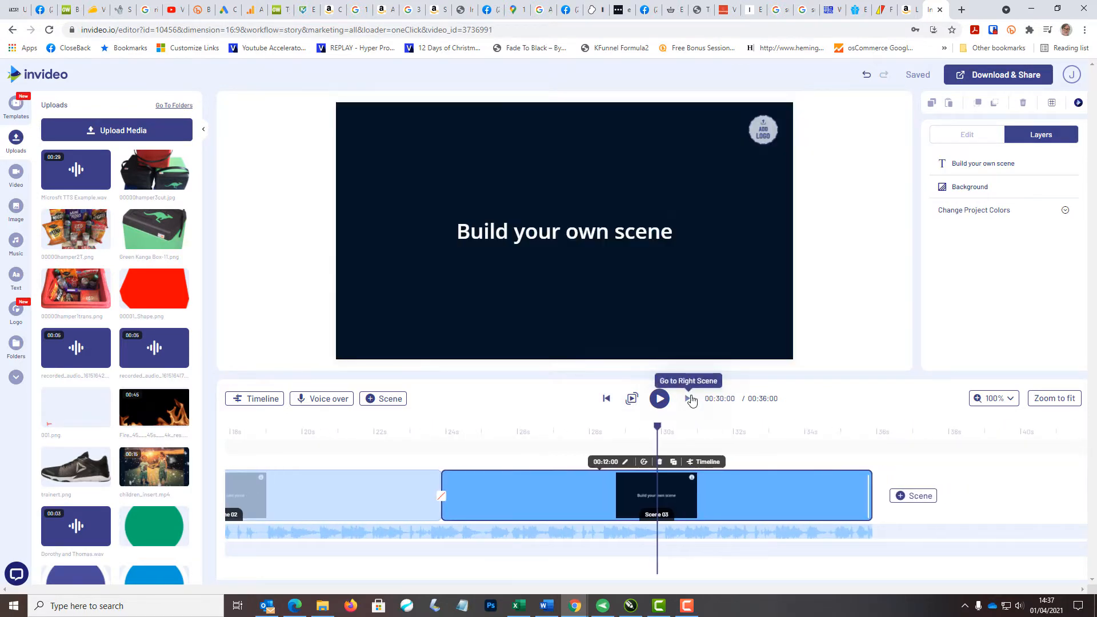
click(1057, 400)
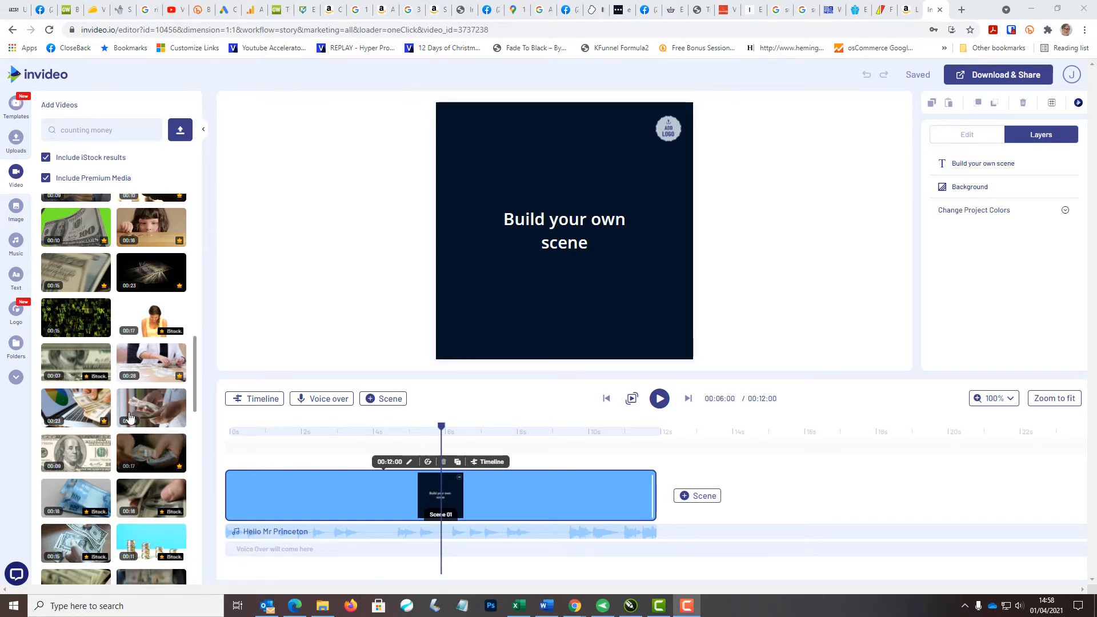
Choose the laptop clip of hands counting dollar bills from the Video results
click(89, 411)
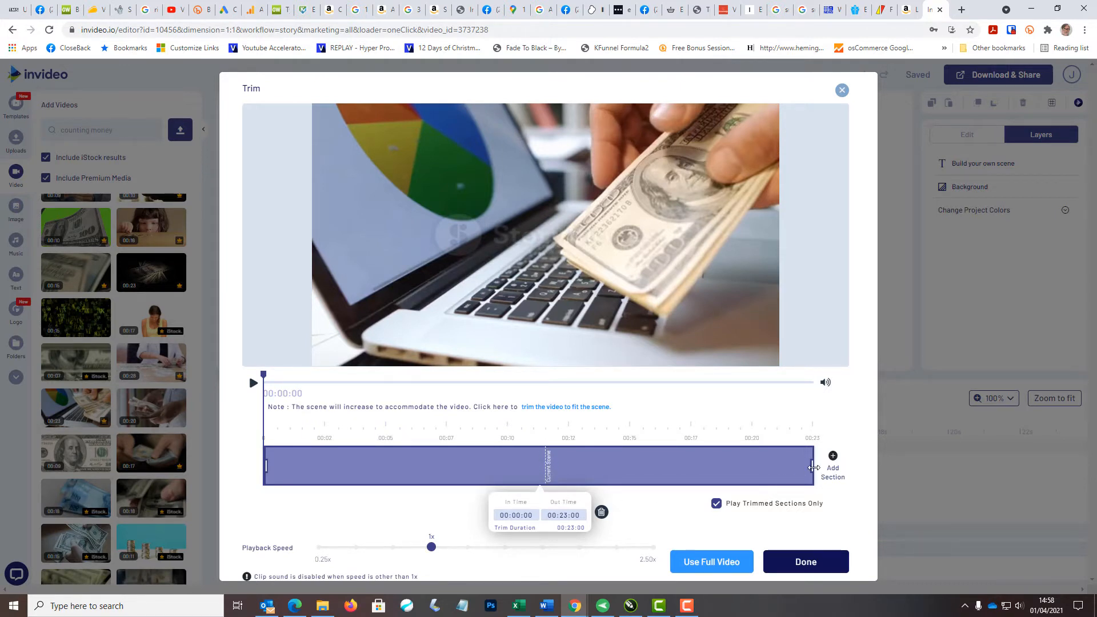
Trim the clip's end to about 00:11:91 and add it to Scene 01
drag(813, 468, 549, 491)
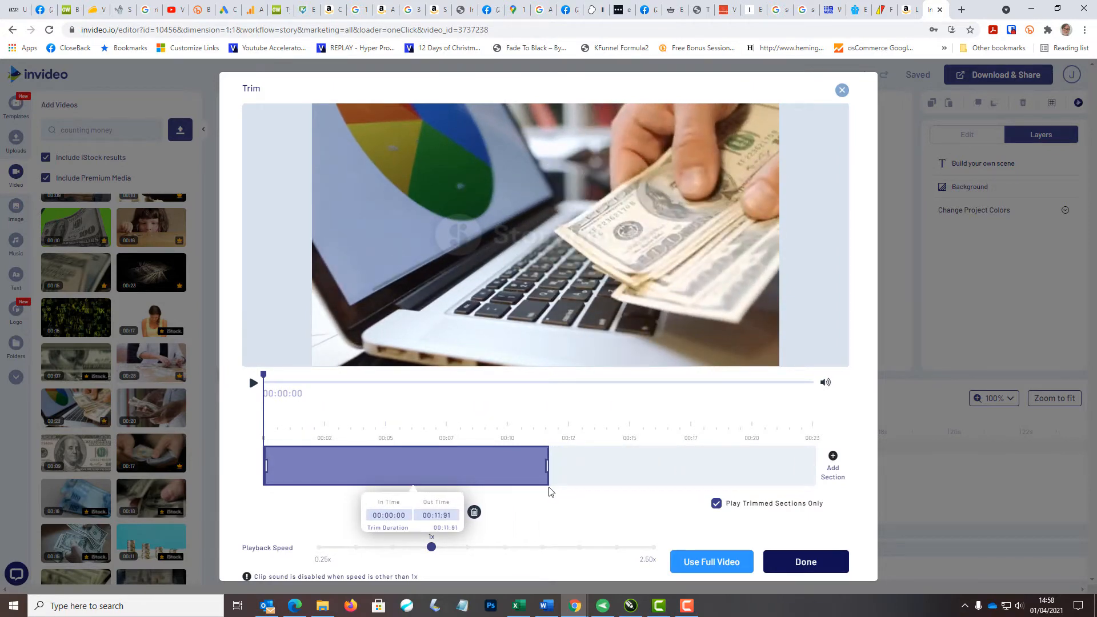
click(786, 562)
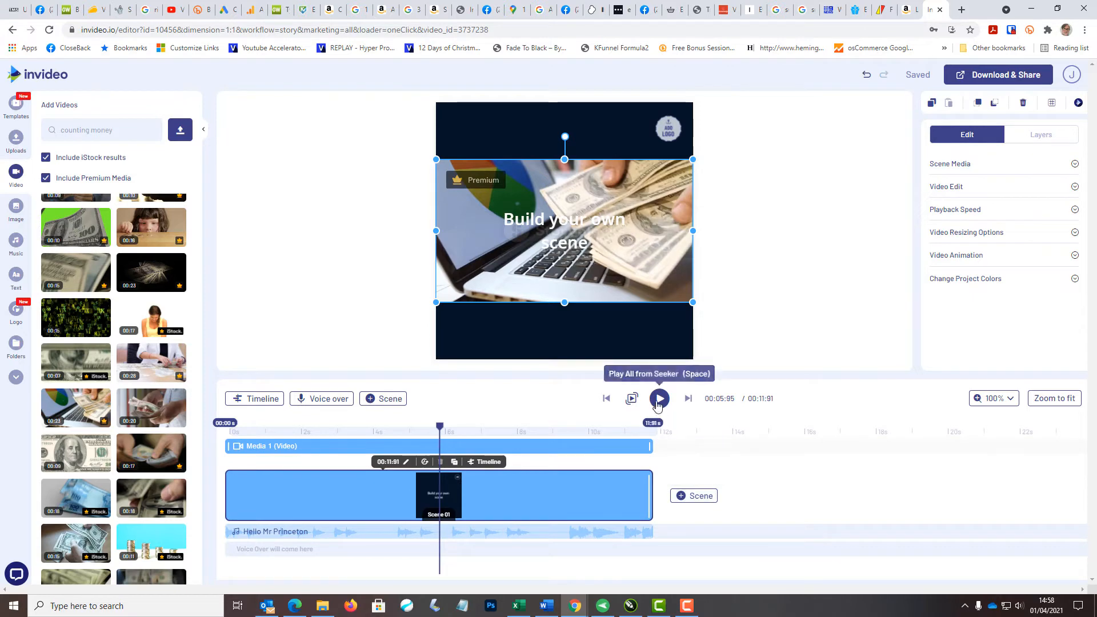
Play and pause the scene preview, then park the playhead at about 6 seconds
click(632, 399)
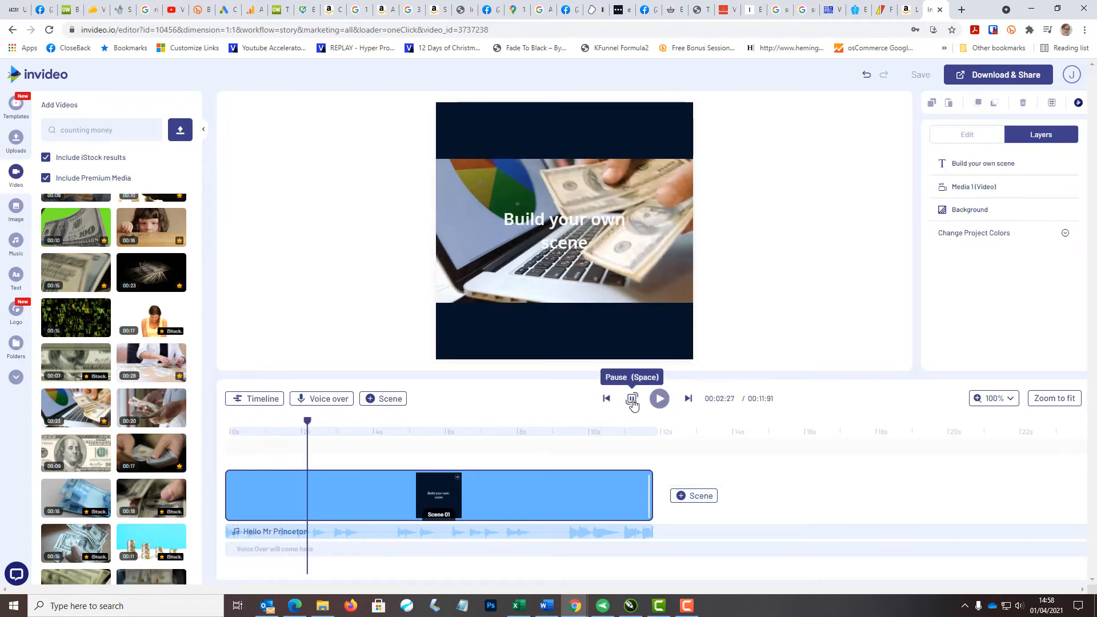
click(631, 399)
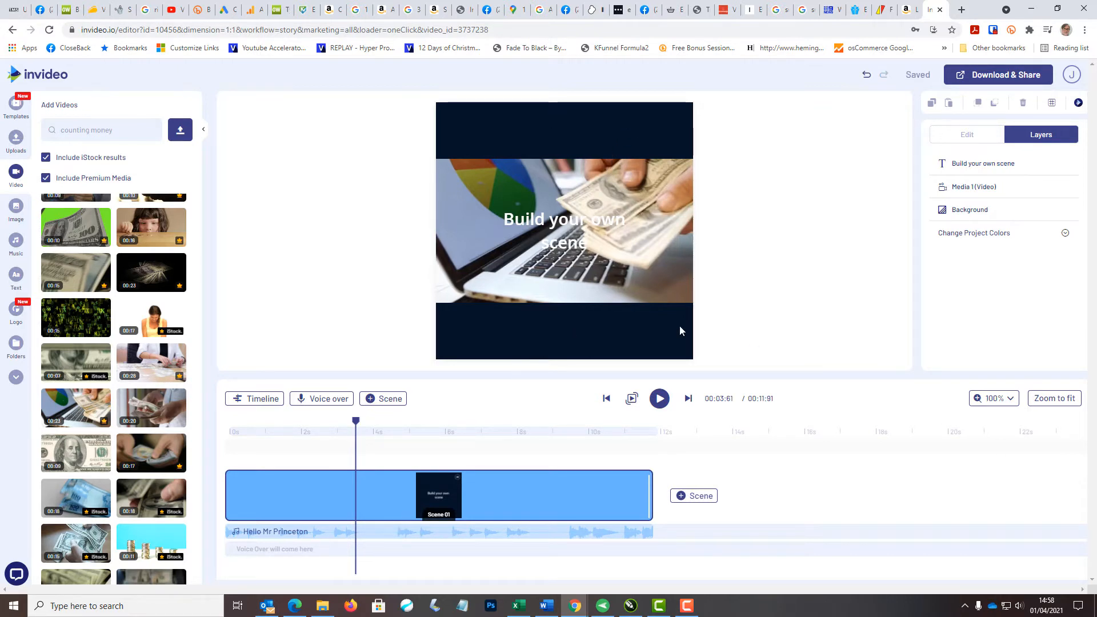
click(563, 227)
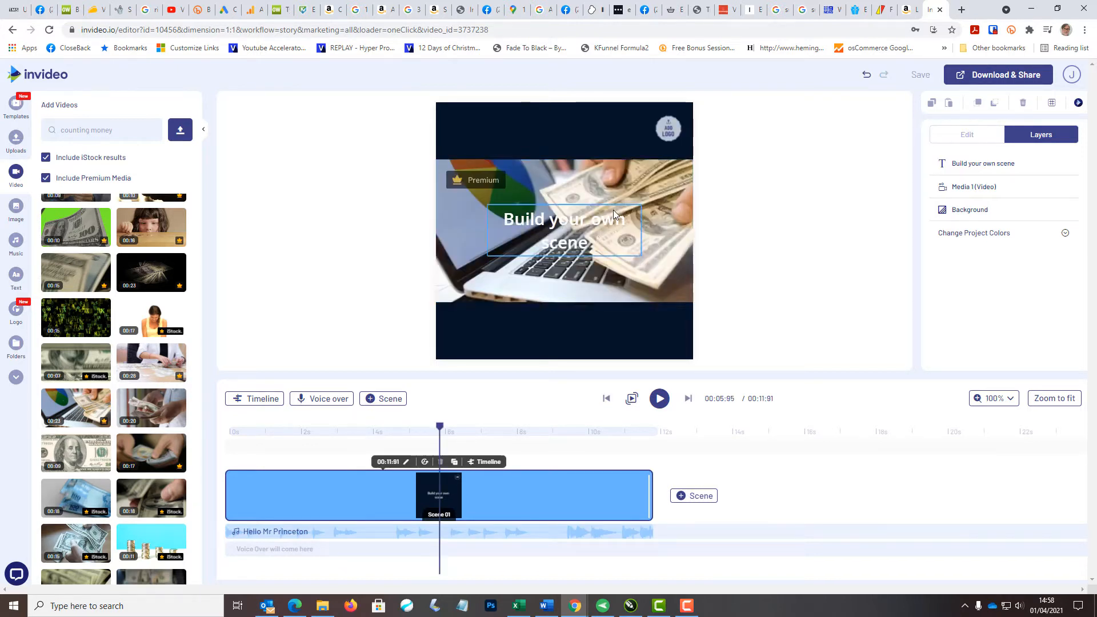
Delete the 'Build your own scene' title and the Add Logo placeholder, leaving the money video selected
click(595, 227)
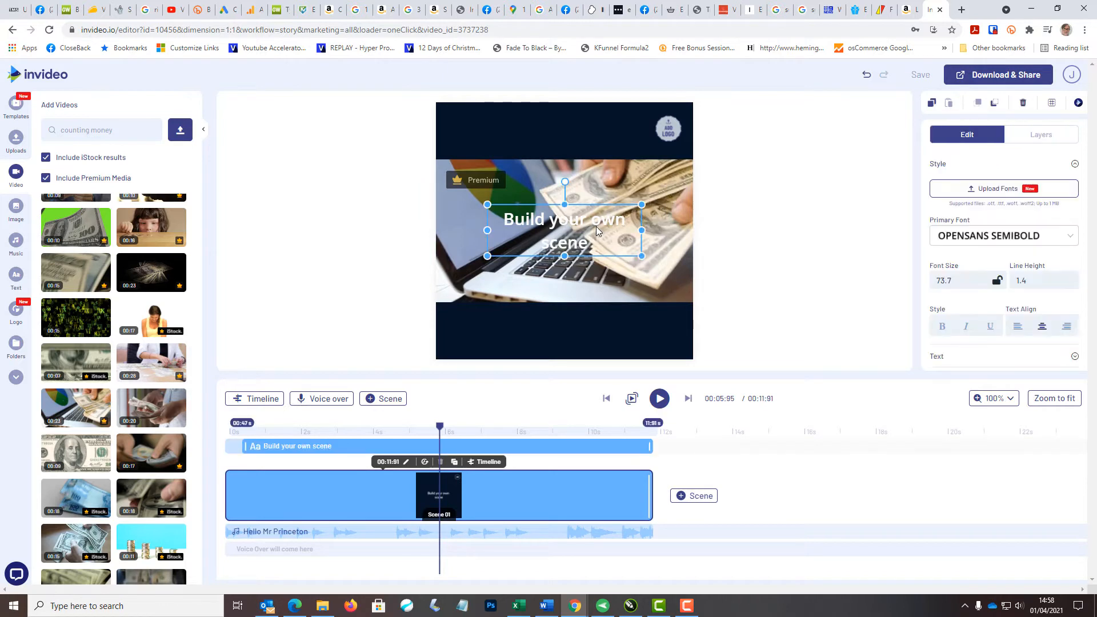
key(Delete)
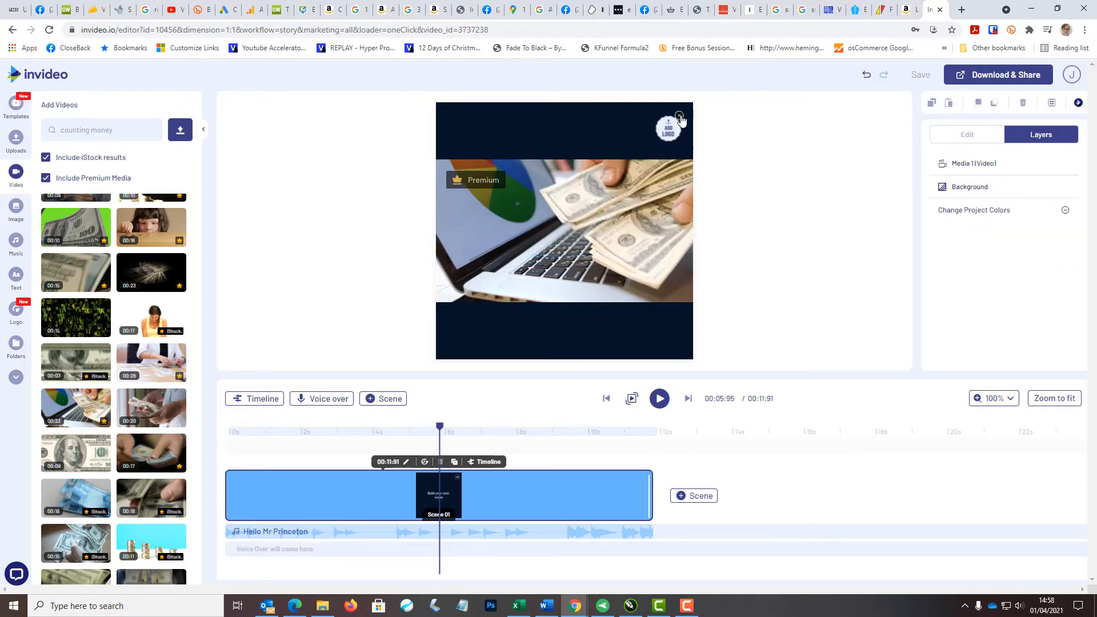
click(679, 117)
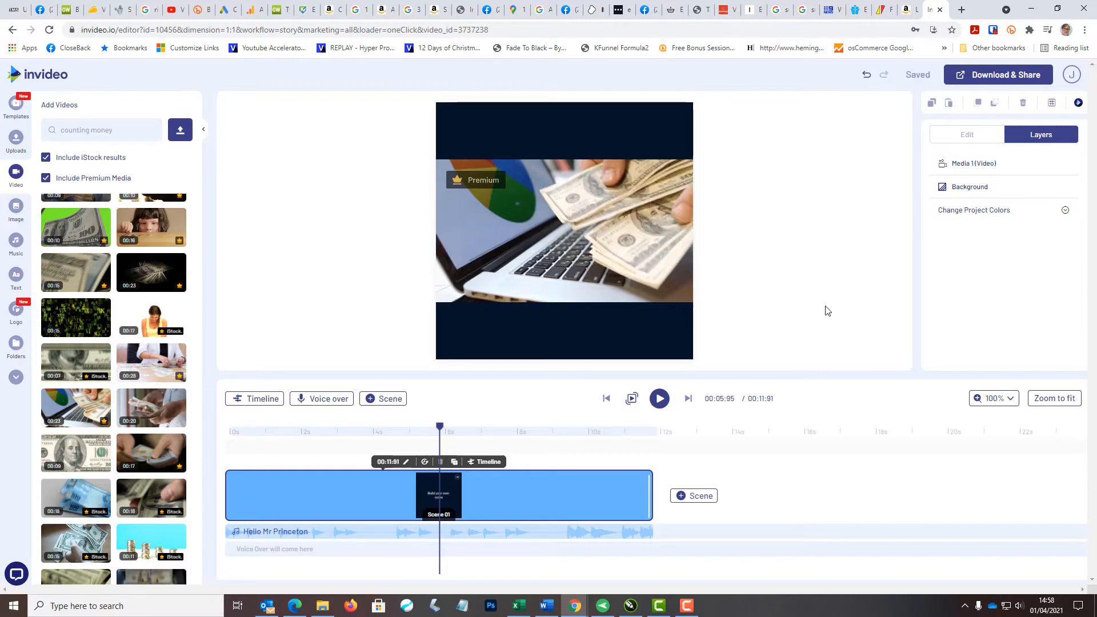
click(593, 250)
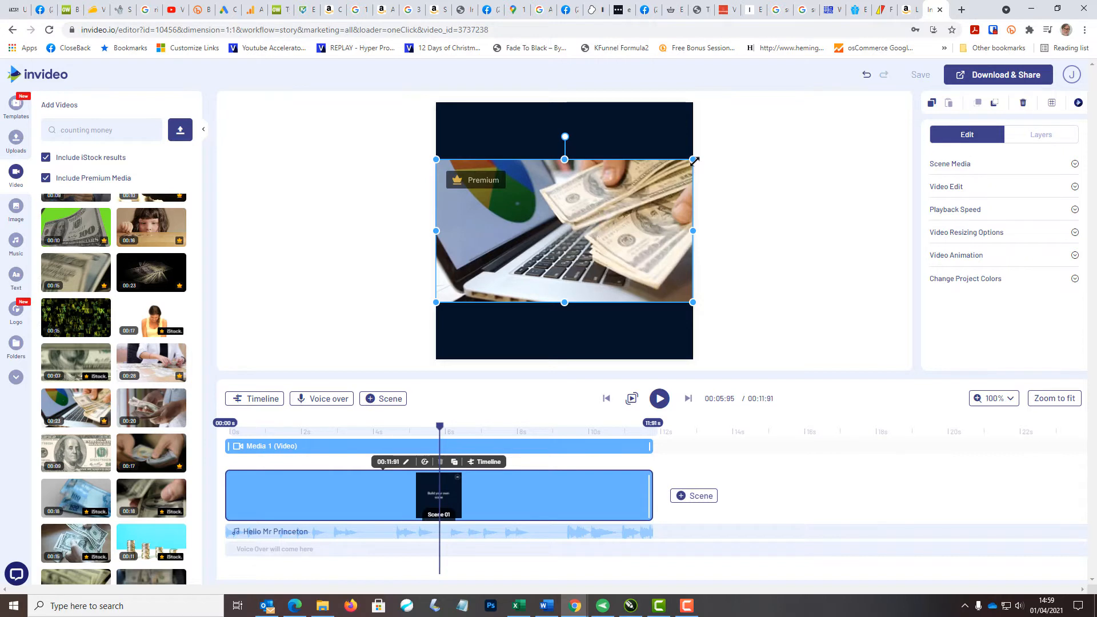
Stretch the money video to fill the square canvas and play the scene to check
drag(693, 160, 786, 93)
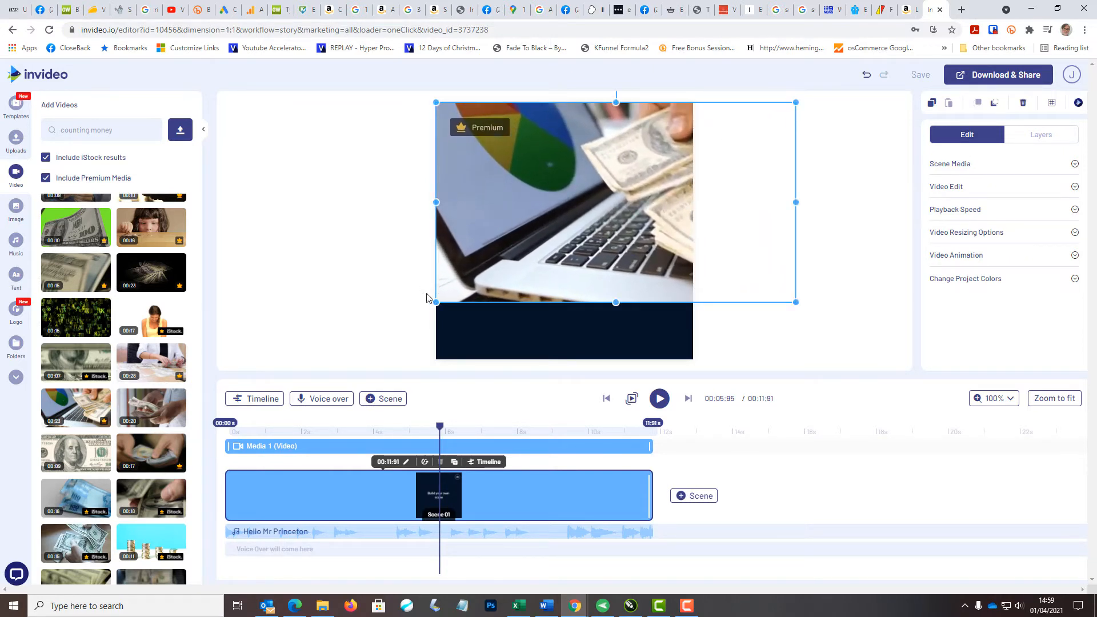
drag(436, 301, 359, 393)
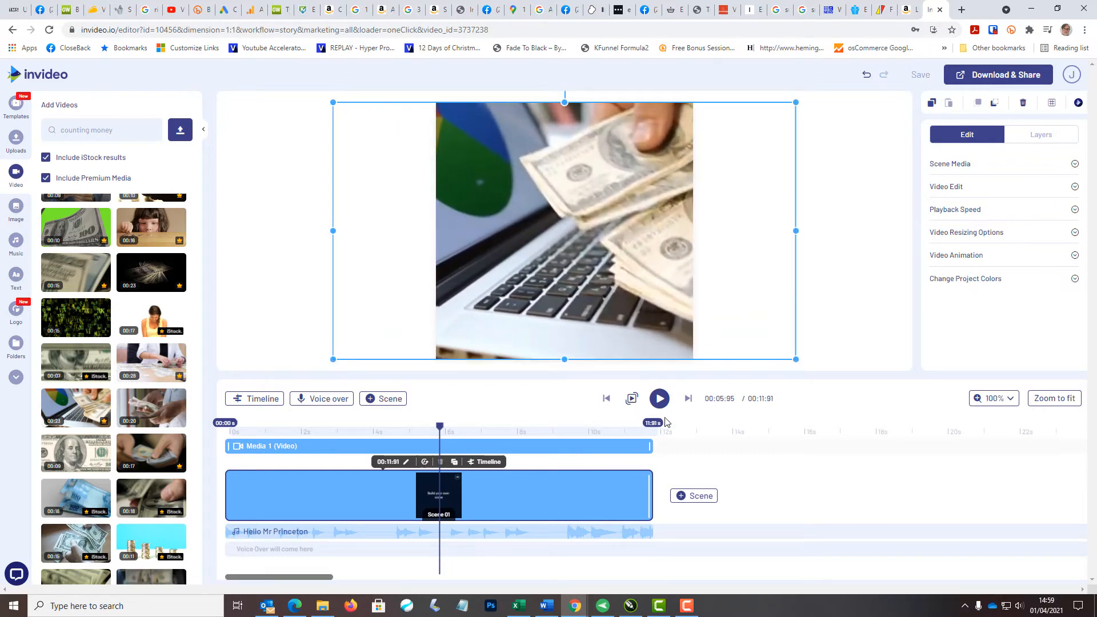
click(632, 399)
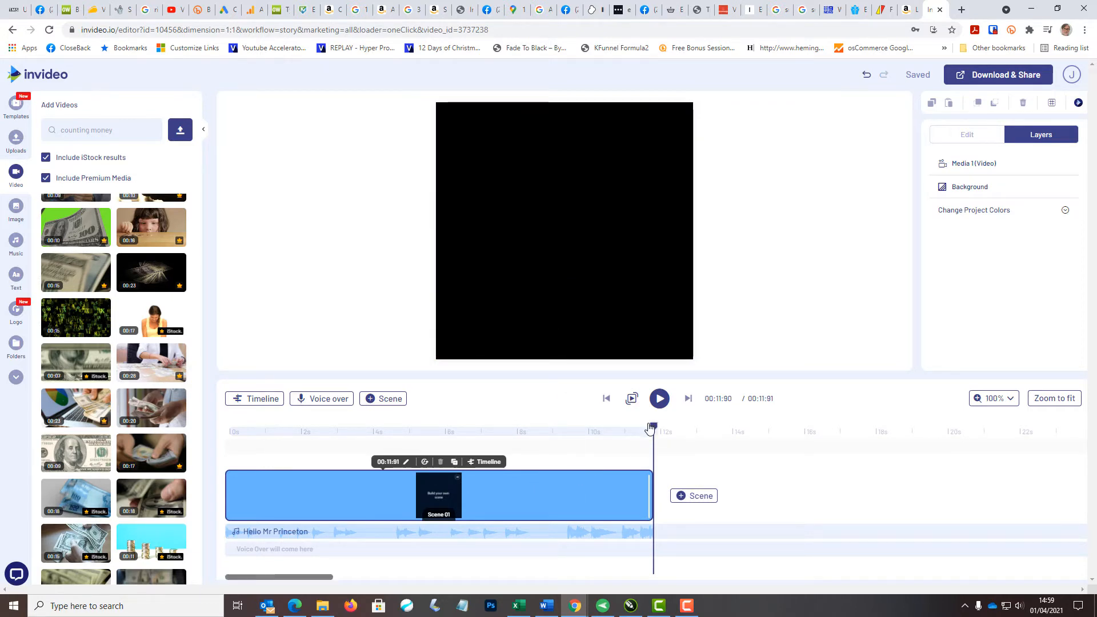
Shift the video left twice, checking playback, so the money sits centred
drag(654, 430, 426, 429)
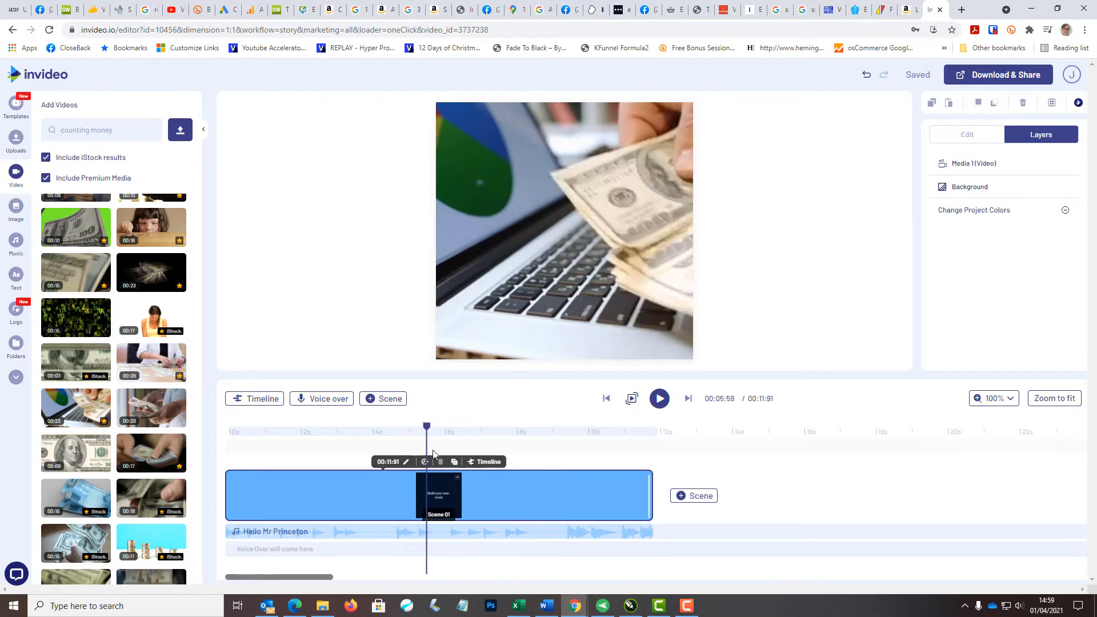
click(532, 240)
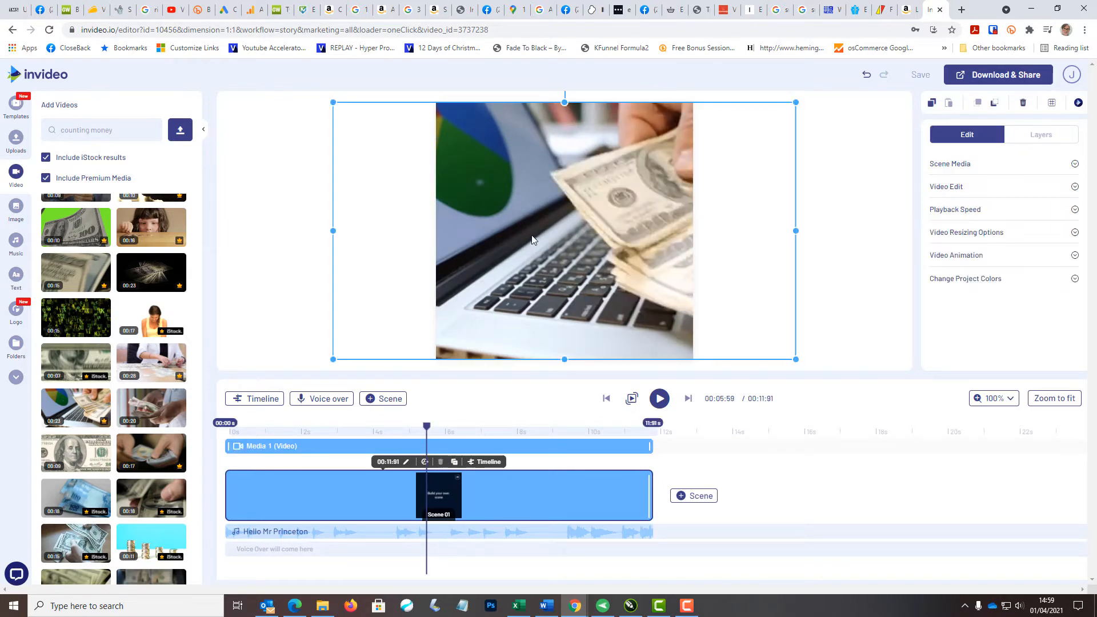
drag(521, 238, 459, 238)
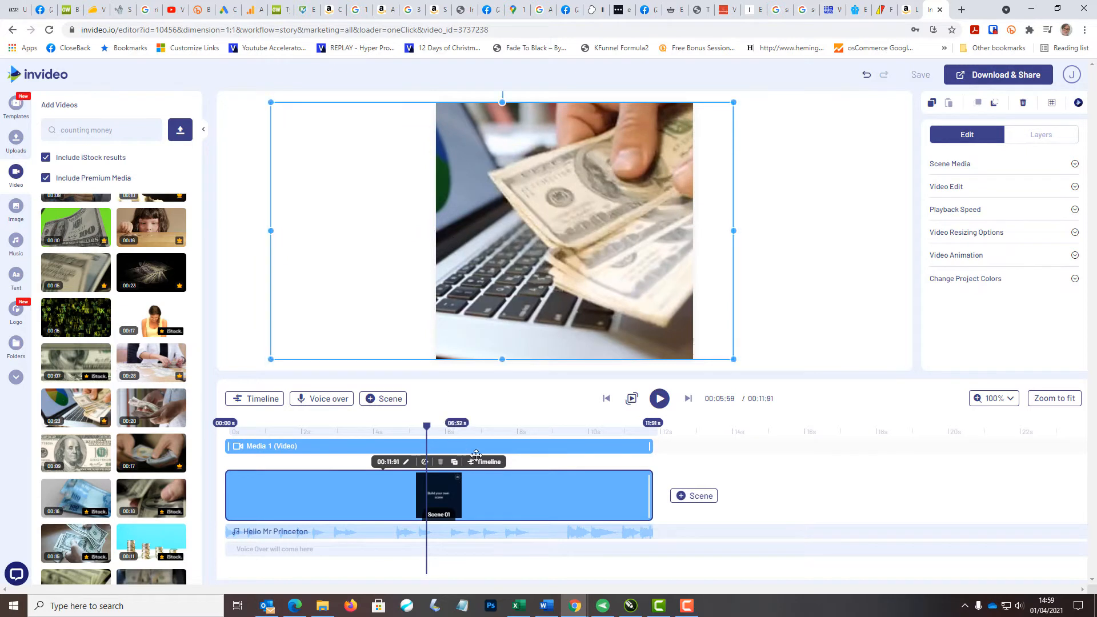
click(632, 400)
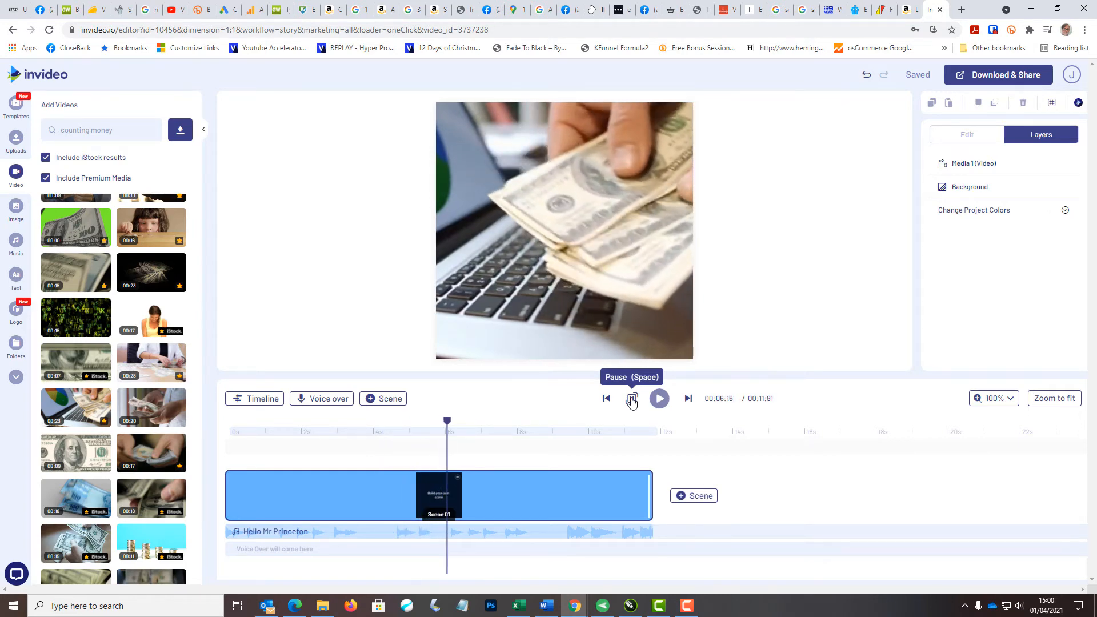
click(632, 399)
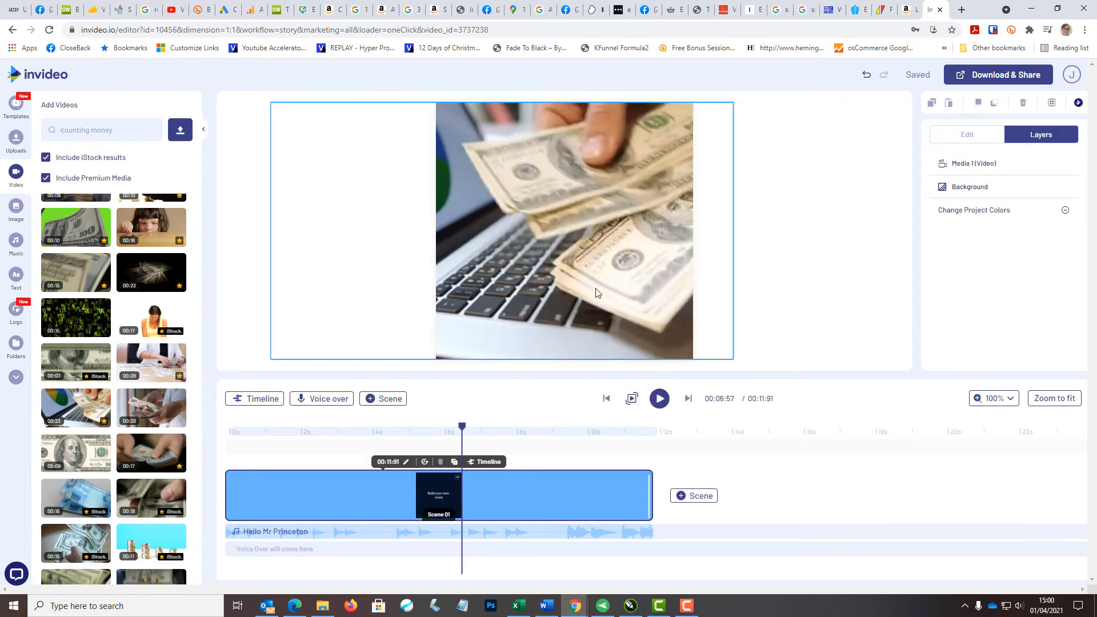
drag(600, 271, 559, 267)
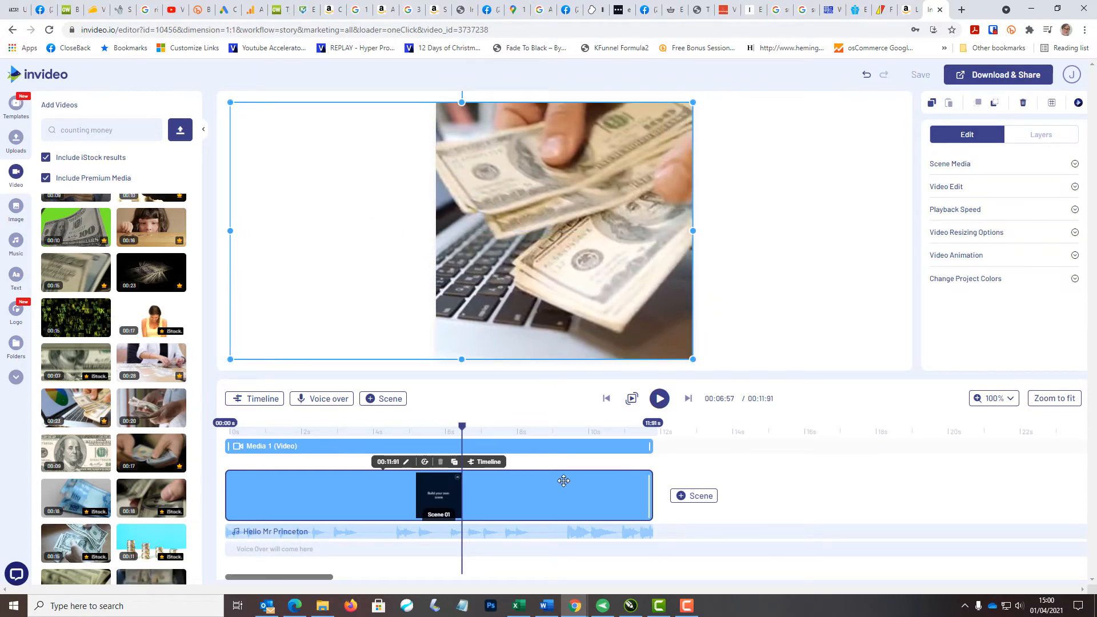
click(632, 399)
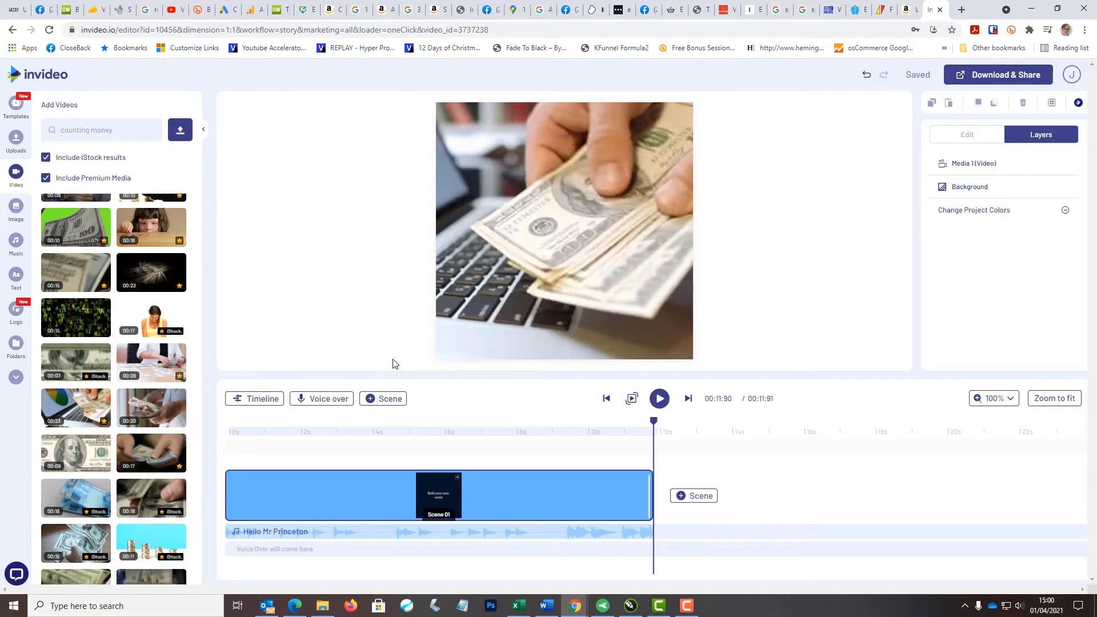
click(648, 432)
At about 8 seconds in, nudge the money video slightly to the right
click(525, 433)
drag(567, 246, 677, 242)
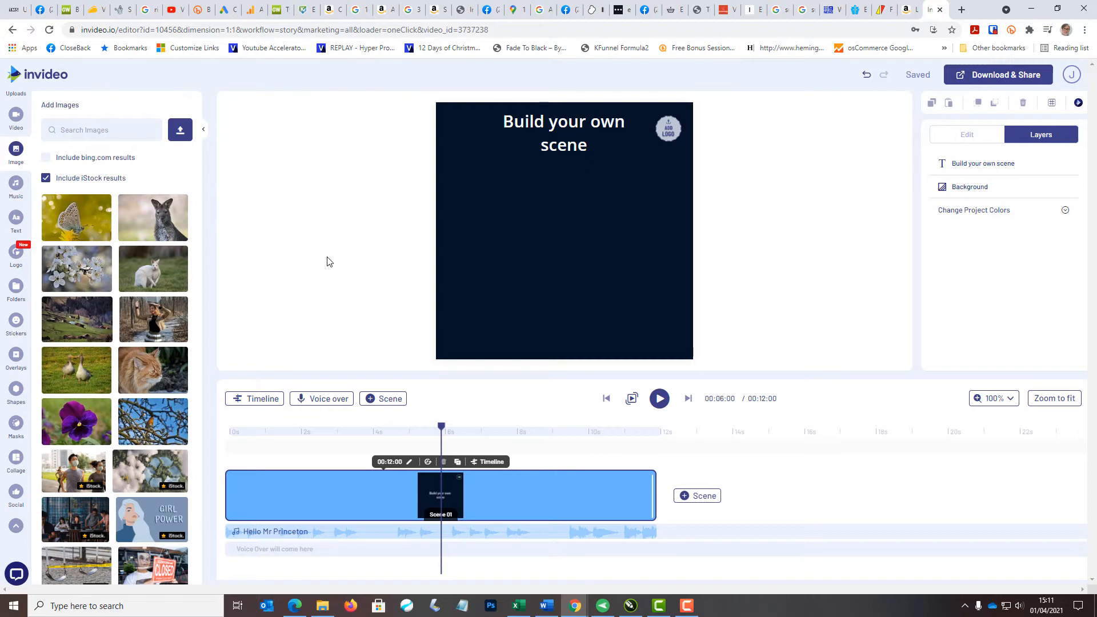
Open Stickers and scroll past emoji, social-media and flag stickers to the Call Us sticker
click(14, 320)
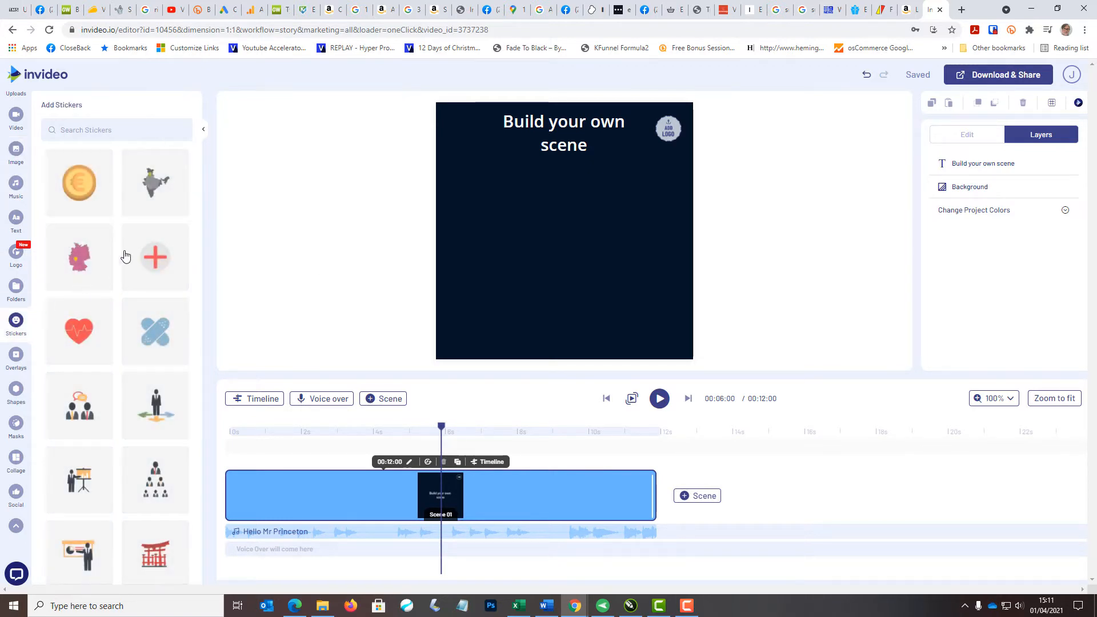
scroll(127, 254, down, 10)
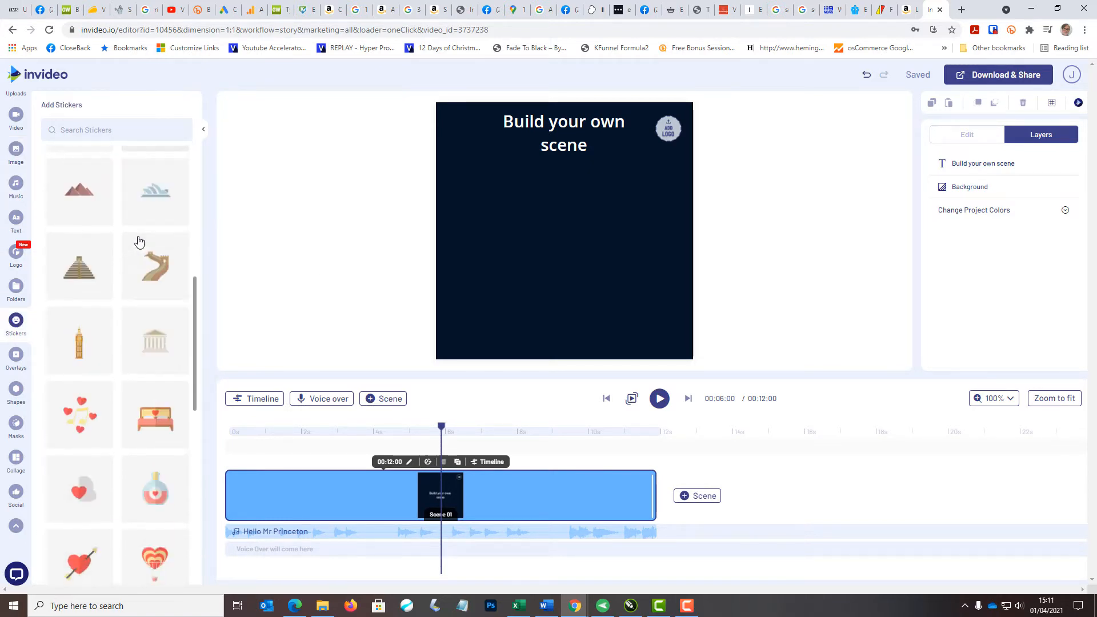
scroll(139, 242, down, 10)
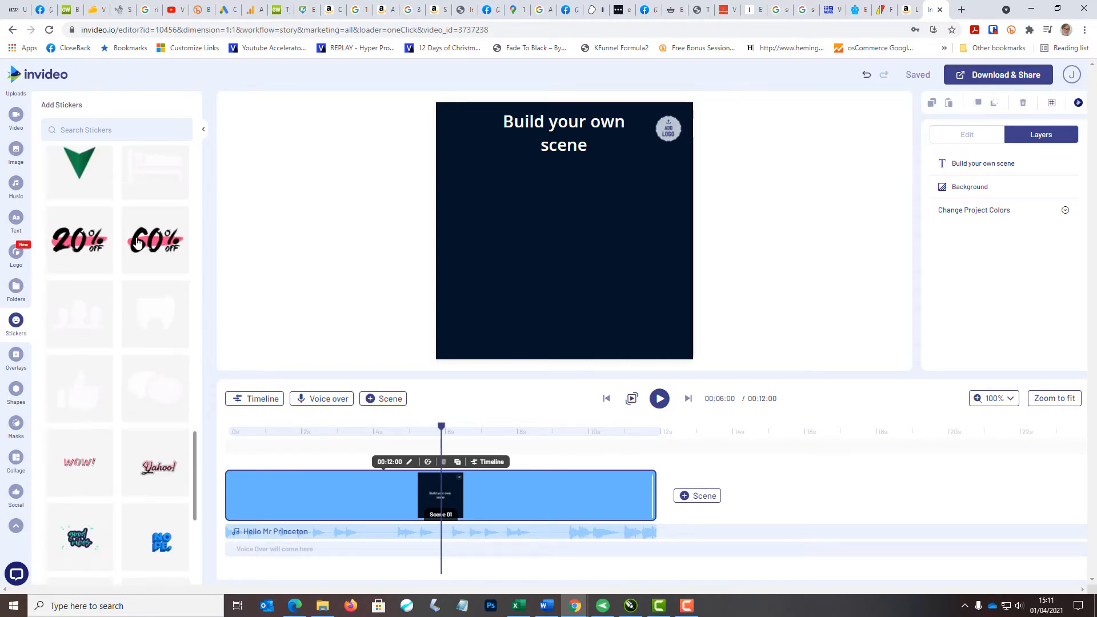
scroll(137, 242, down, 10)
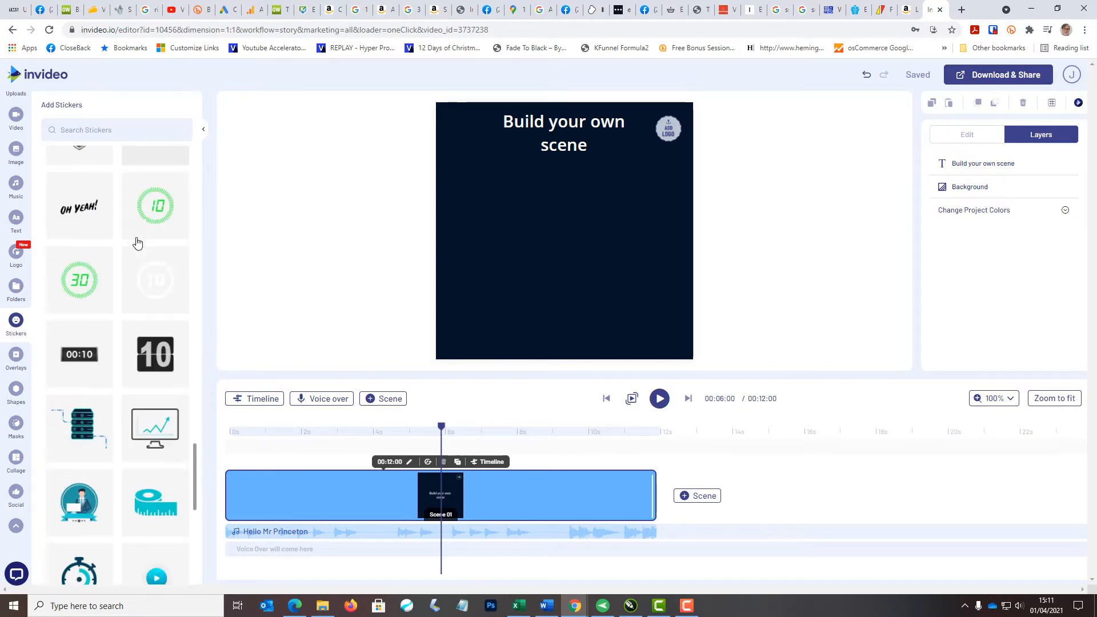
scroll(137, 243, down, 3)
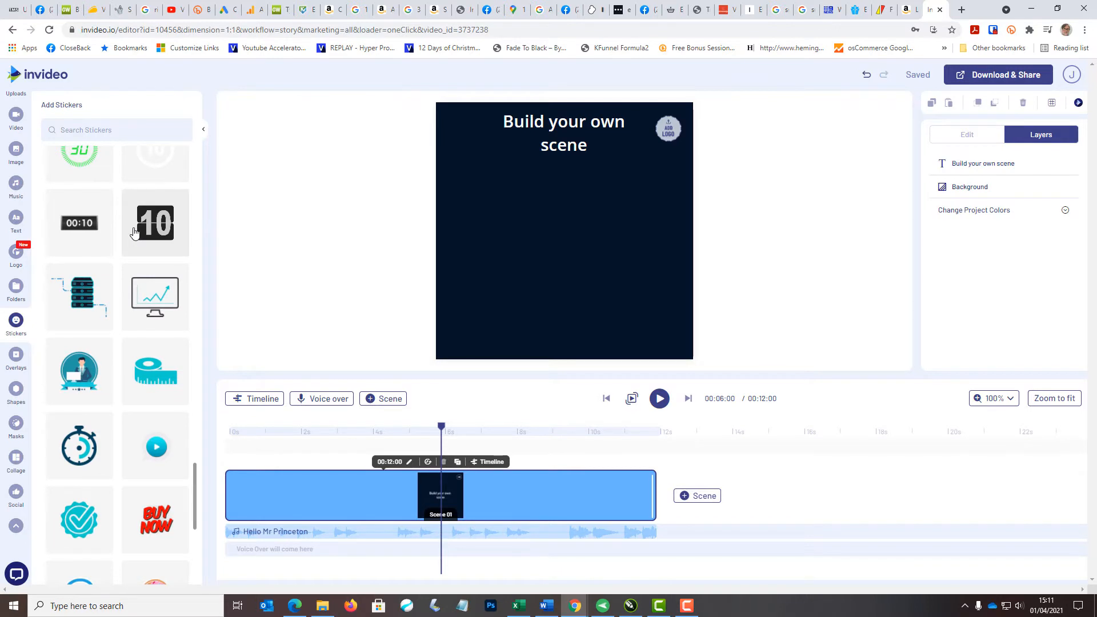
scroll(105, 326, down, 8)
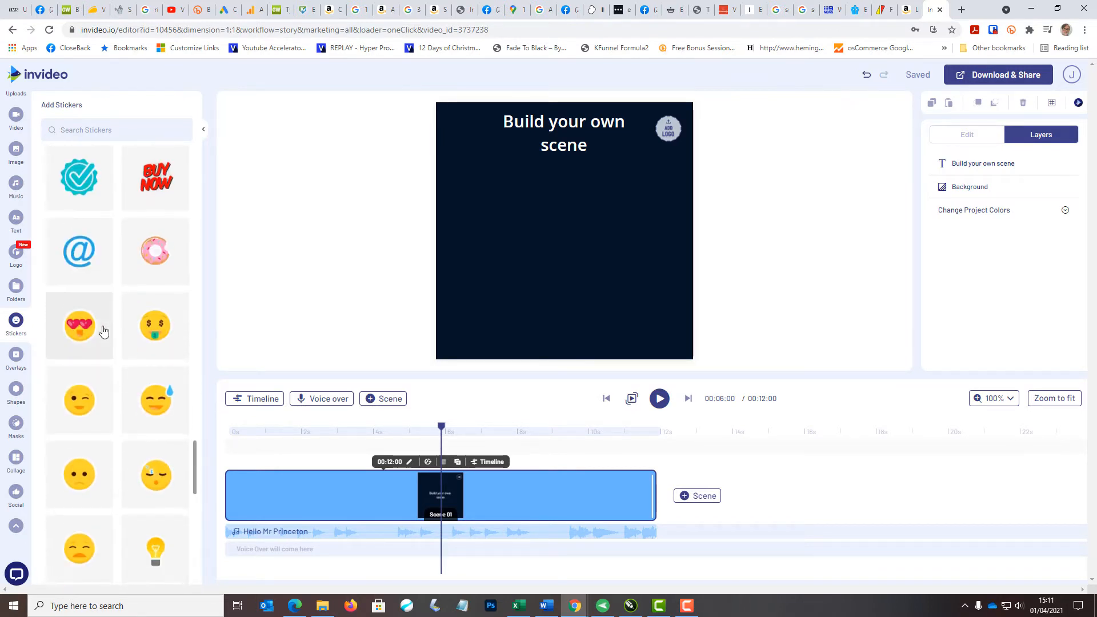
scroll(103, 331, down, 6)
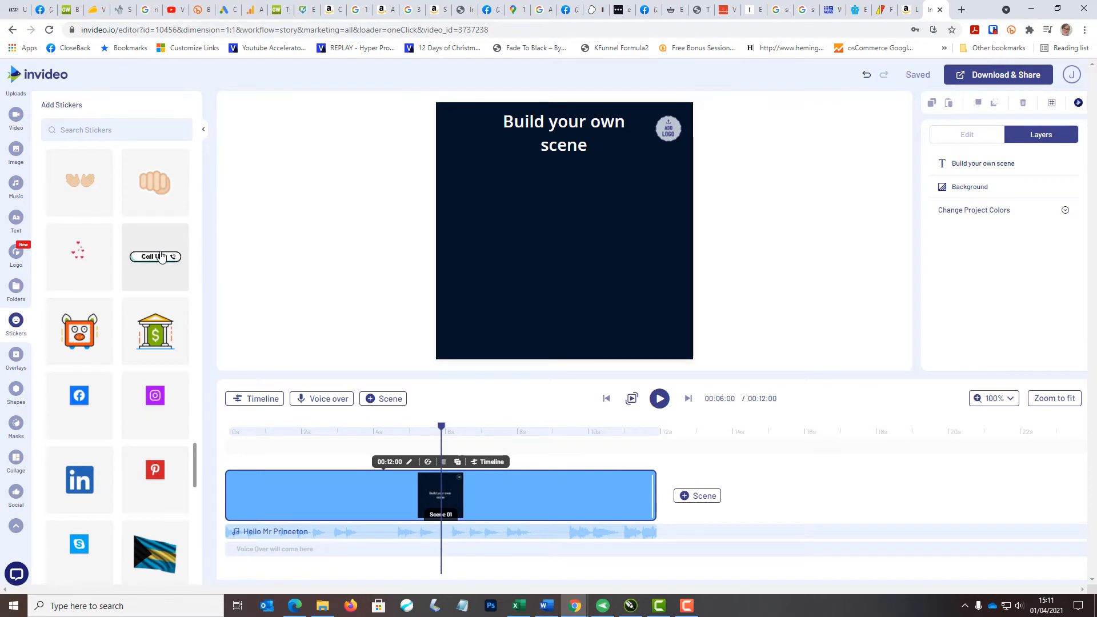
Add Call Us, SUBSCRIBE and GET STARTED stickers, lining them up left to right under the title
click(161, 256)
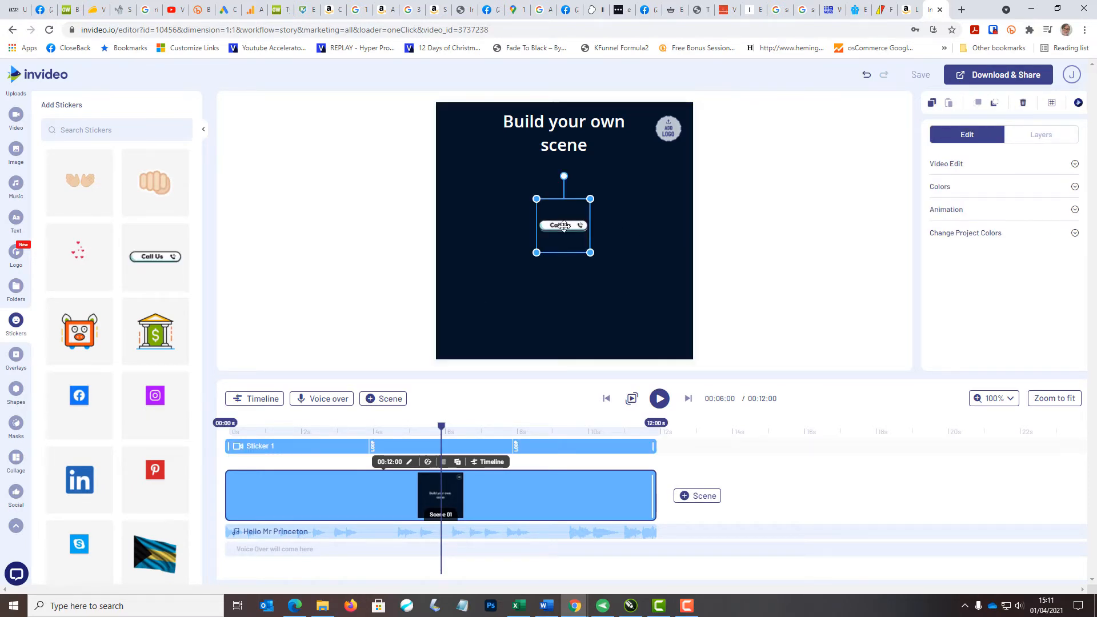
drag(564, 226, 489, 180)
scroll(91, 343, down, 6)
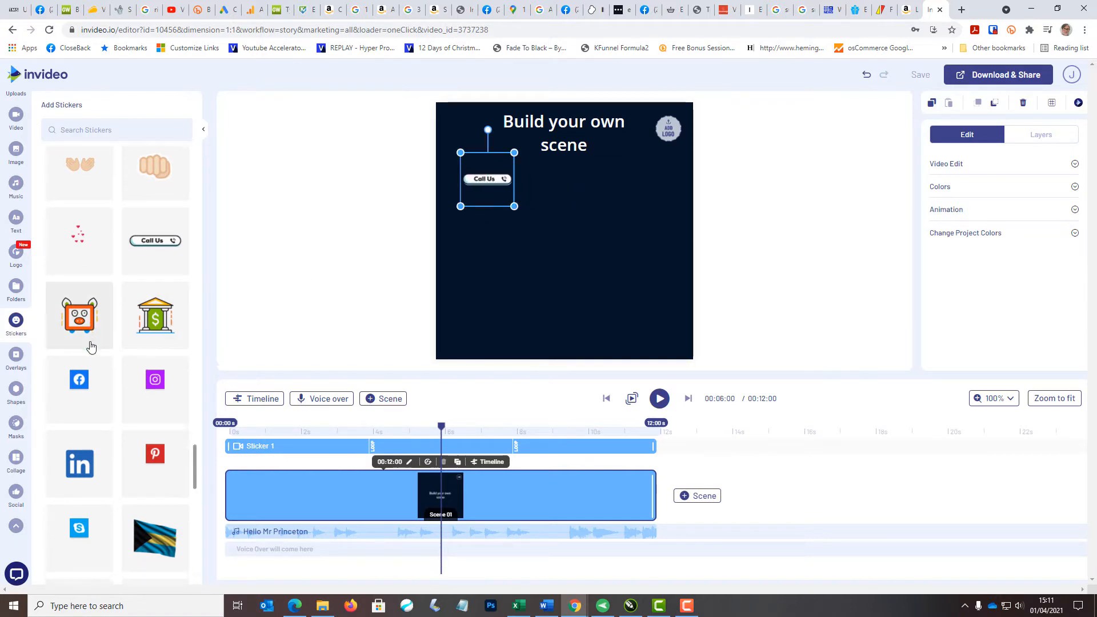
scroll(93, 340, down, 8)
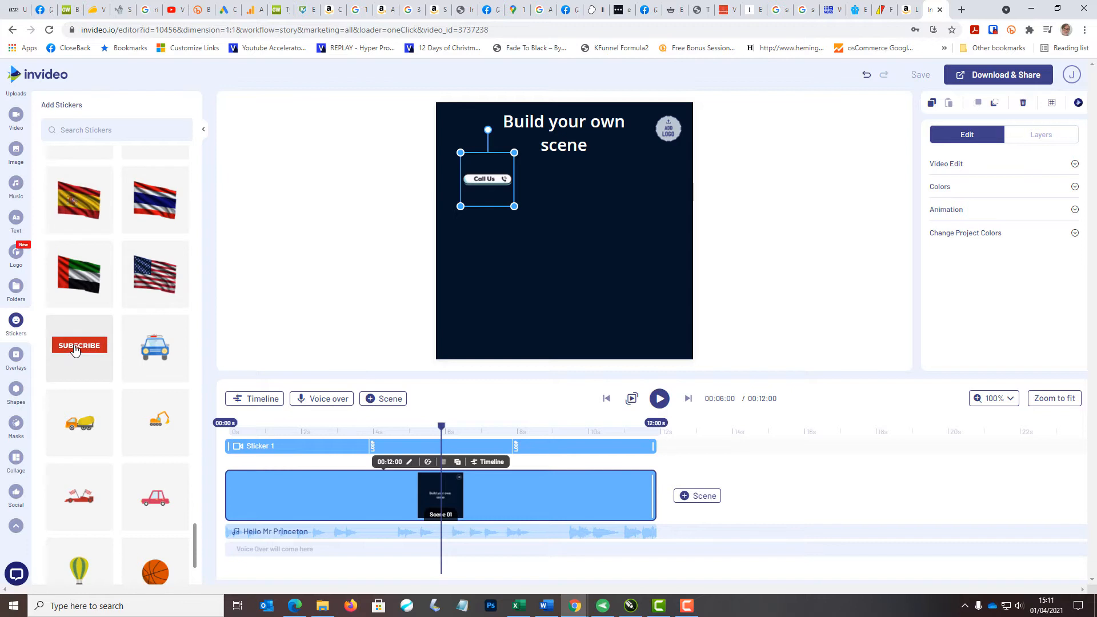
click(75, 351)
drag(554, 225, 550, 181)
scroll(84, 343, down, 1)
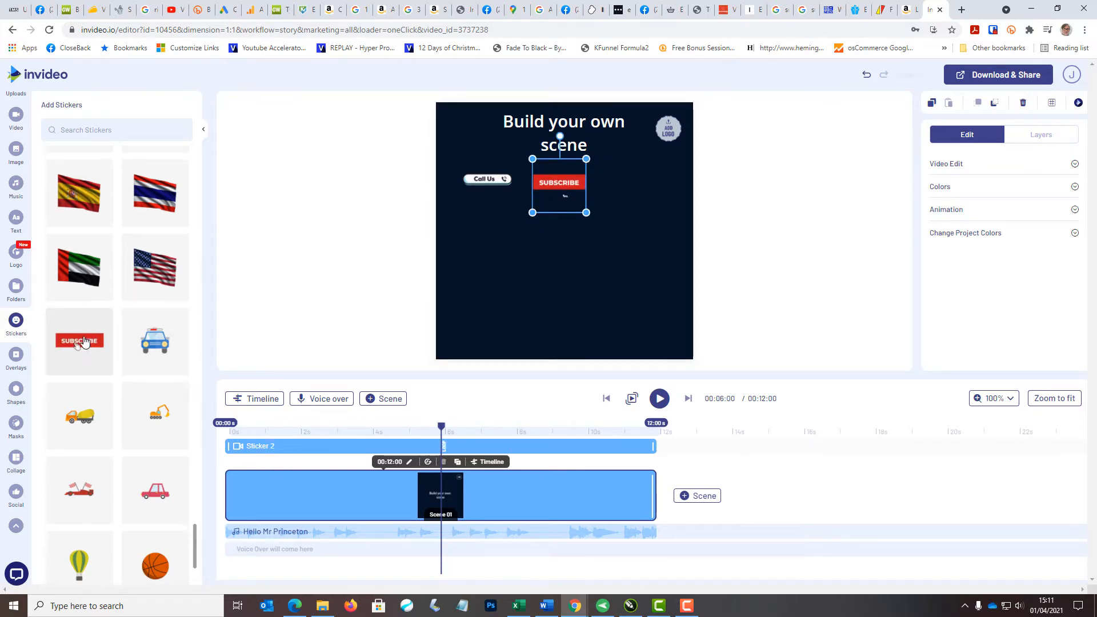
scroll(91, 337, down, 13)
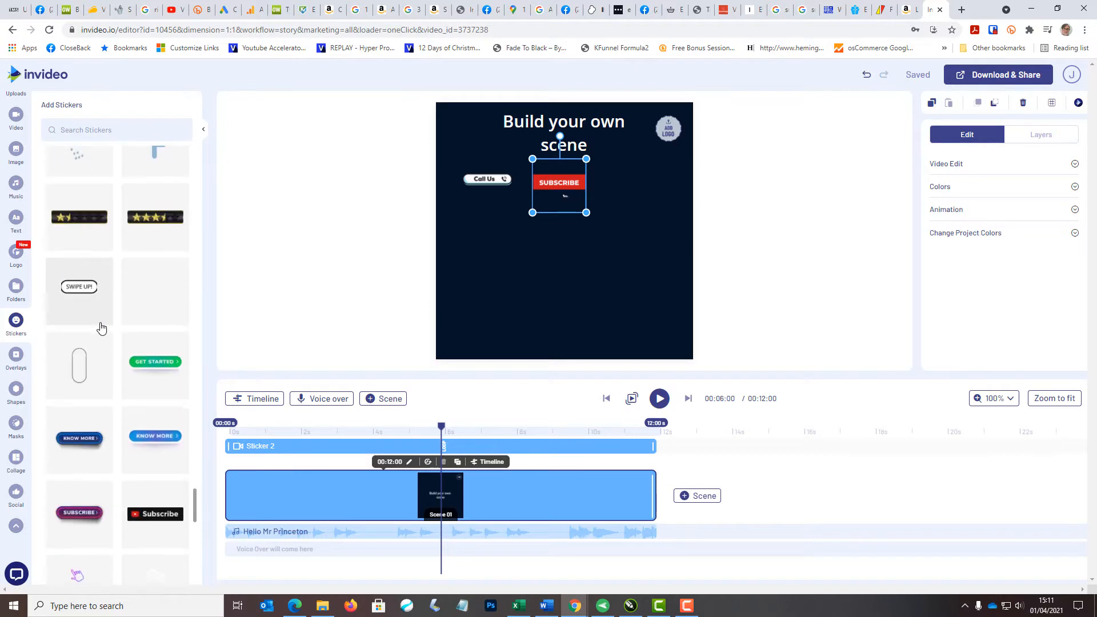
click(147, 352)
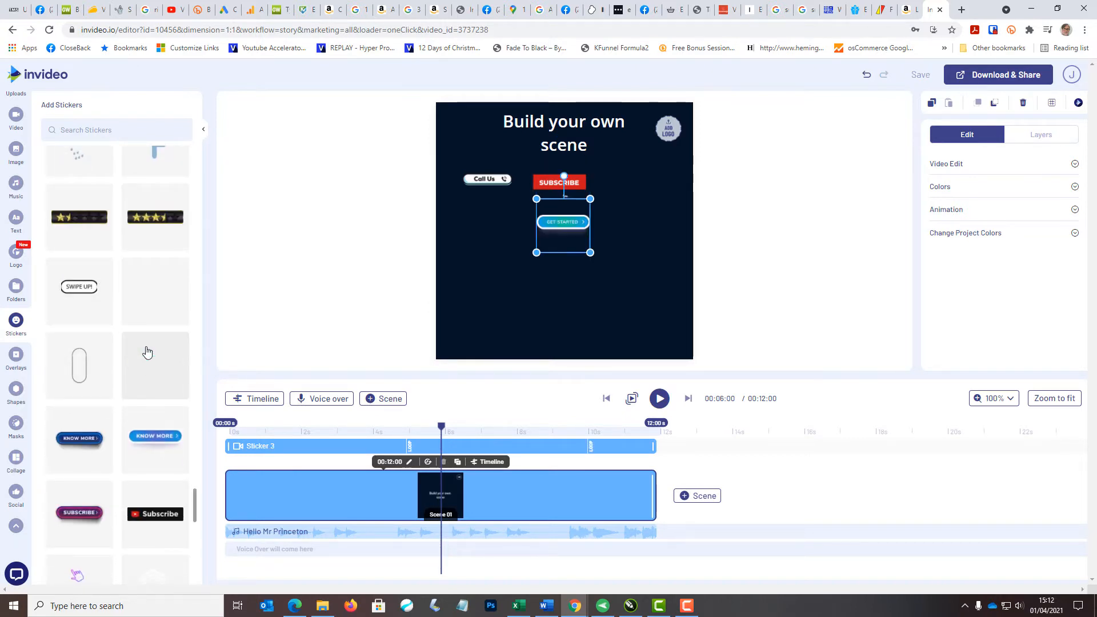
drag(558, 221, 621, 204)
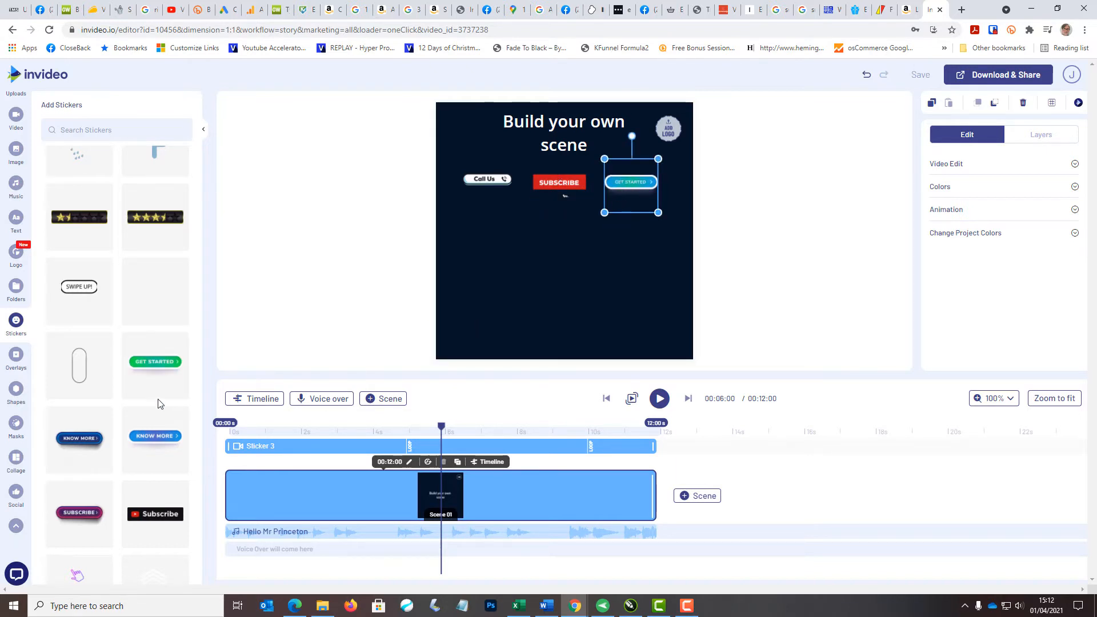
scroll(86, 403, down, 1)
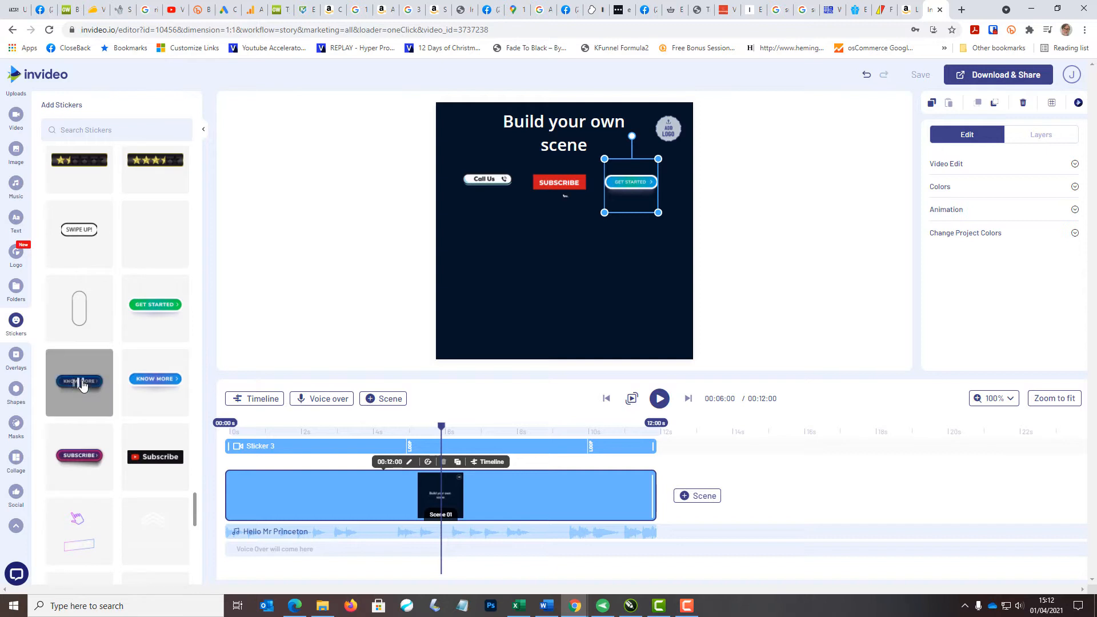
Add KNOW MORE under Call Us, SHOP NOW and ORDER NOW at lower right, and SIGN UP
click(81, 385)
drag(565, 227, 489, 212)
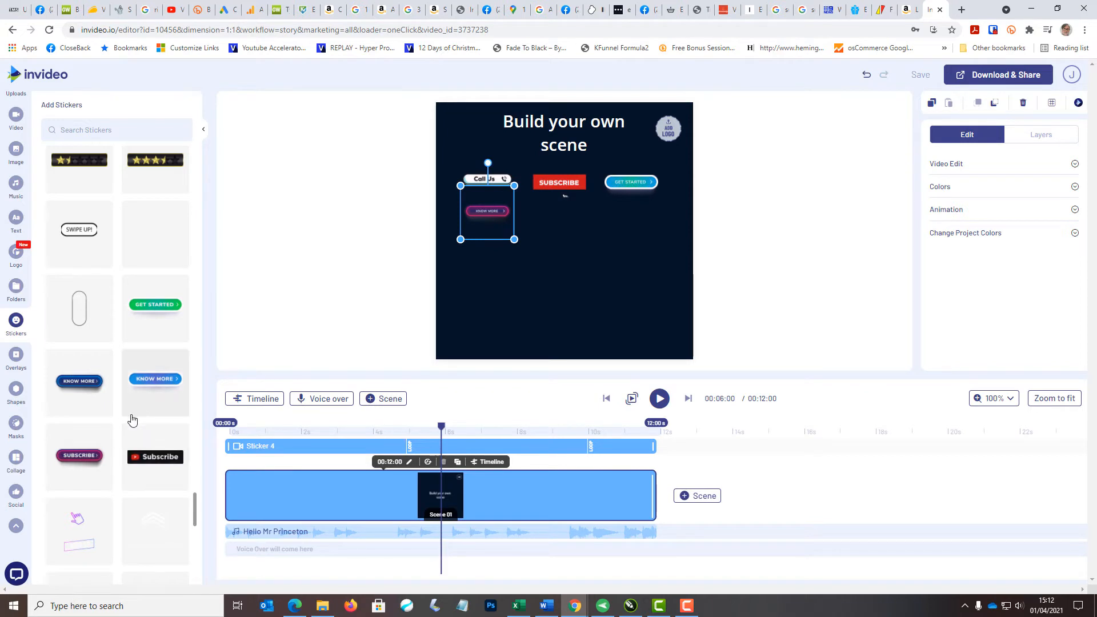
scroll(123, 421, down, 4)
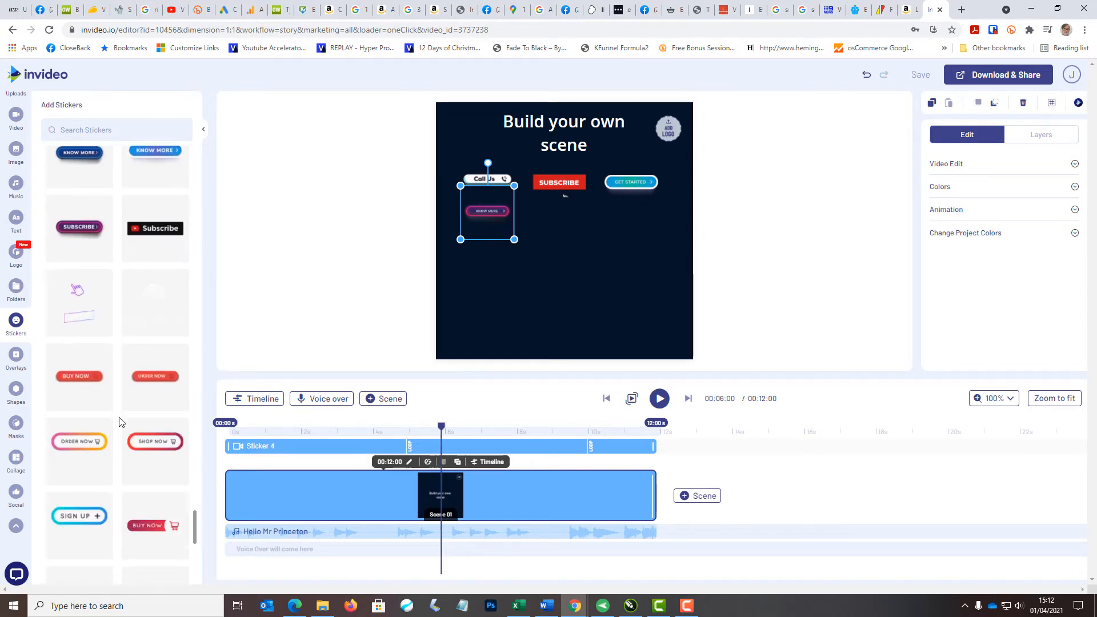
click(155, 442)
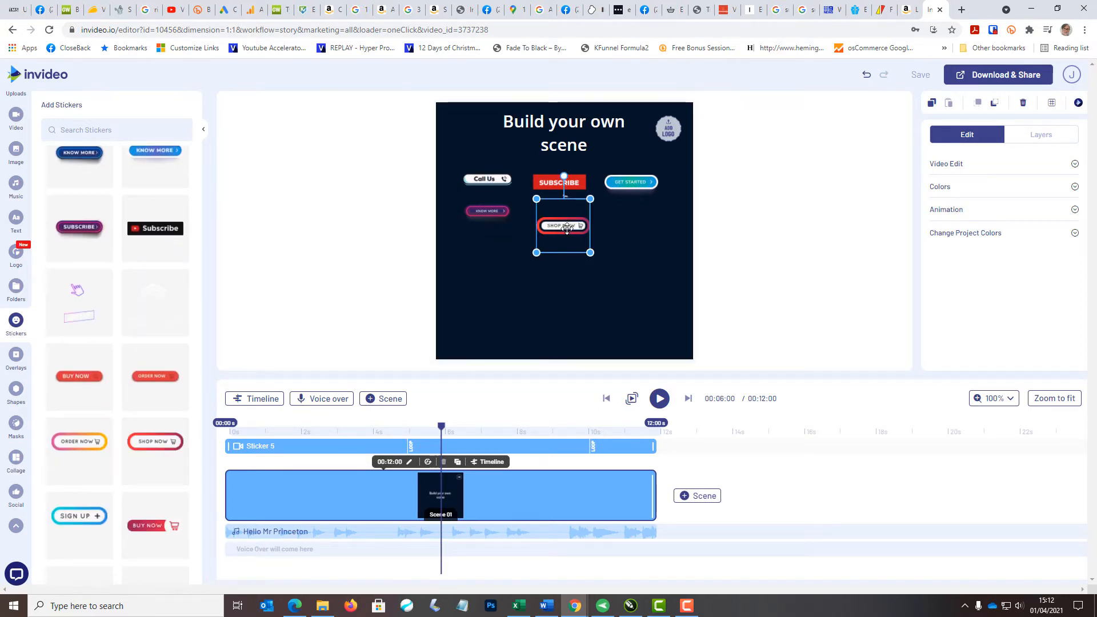
drag(568, 226, 651, 317)
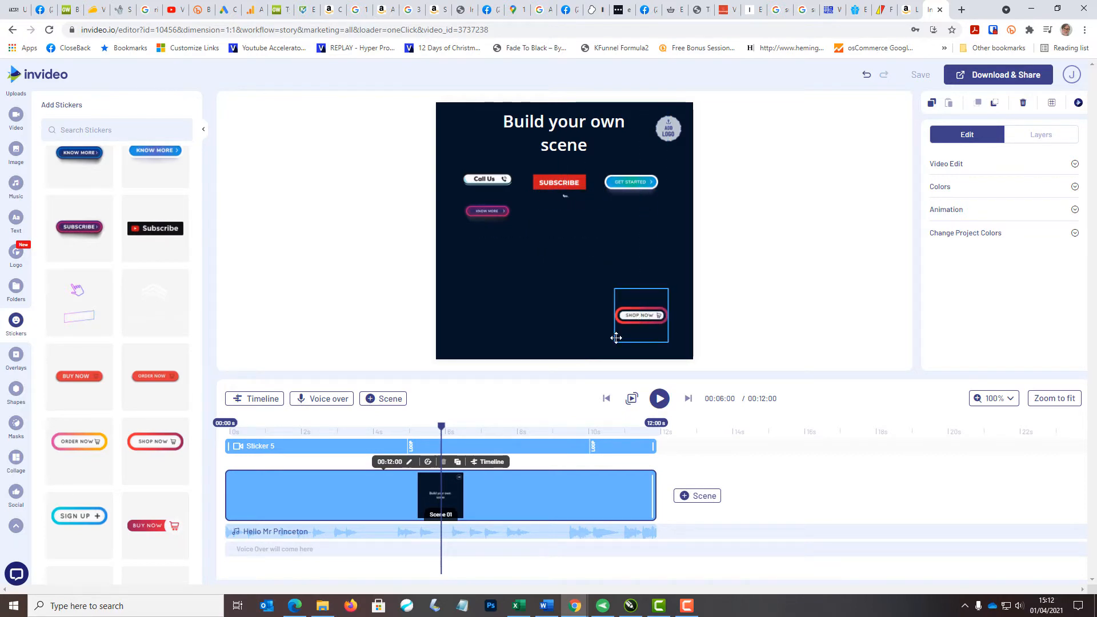
click(146, 381)
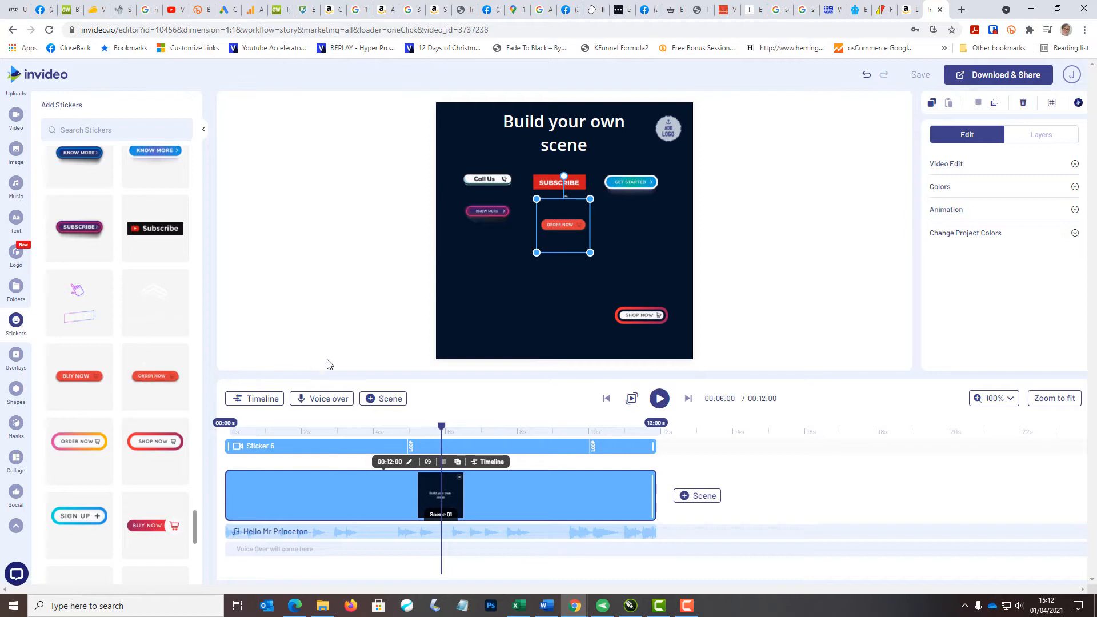
drag(553, 228, 561, 318)
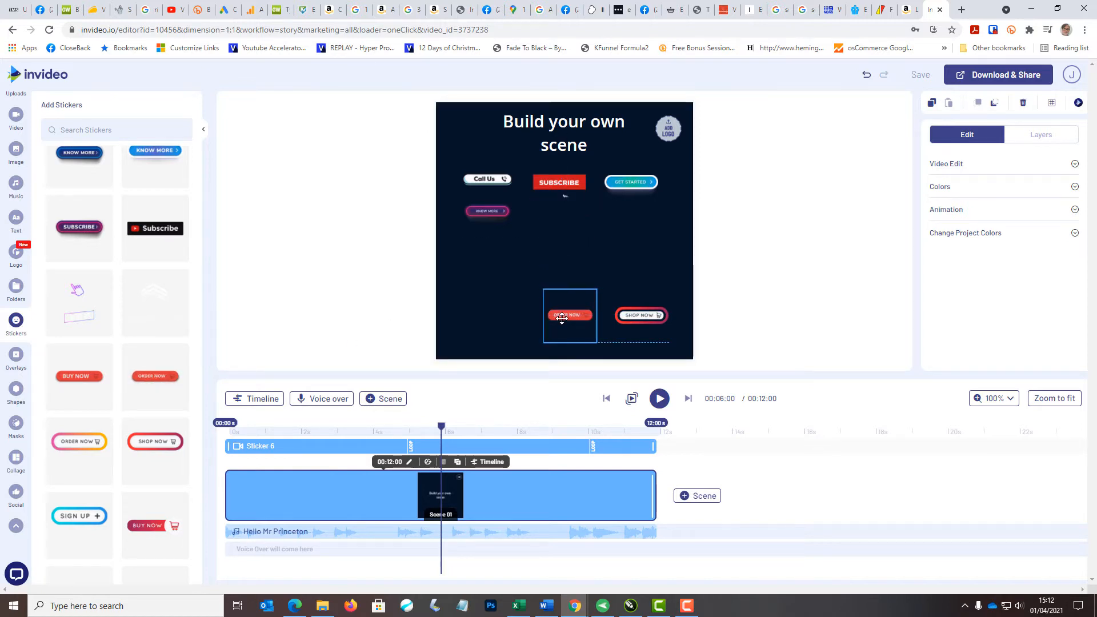
click(79, 510)
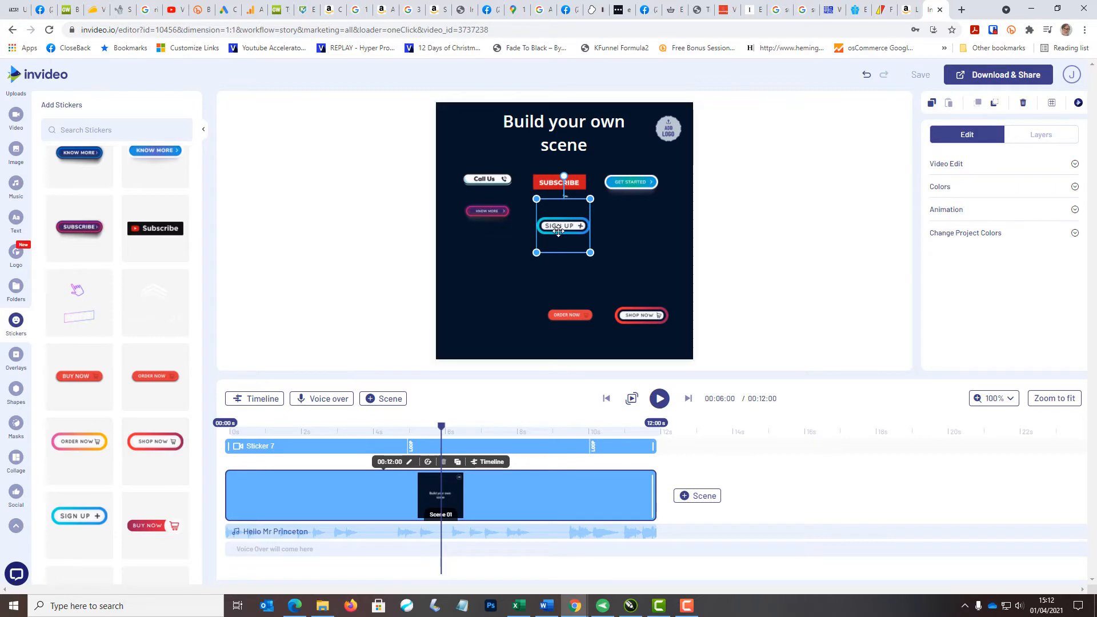
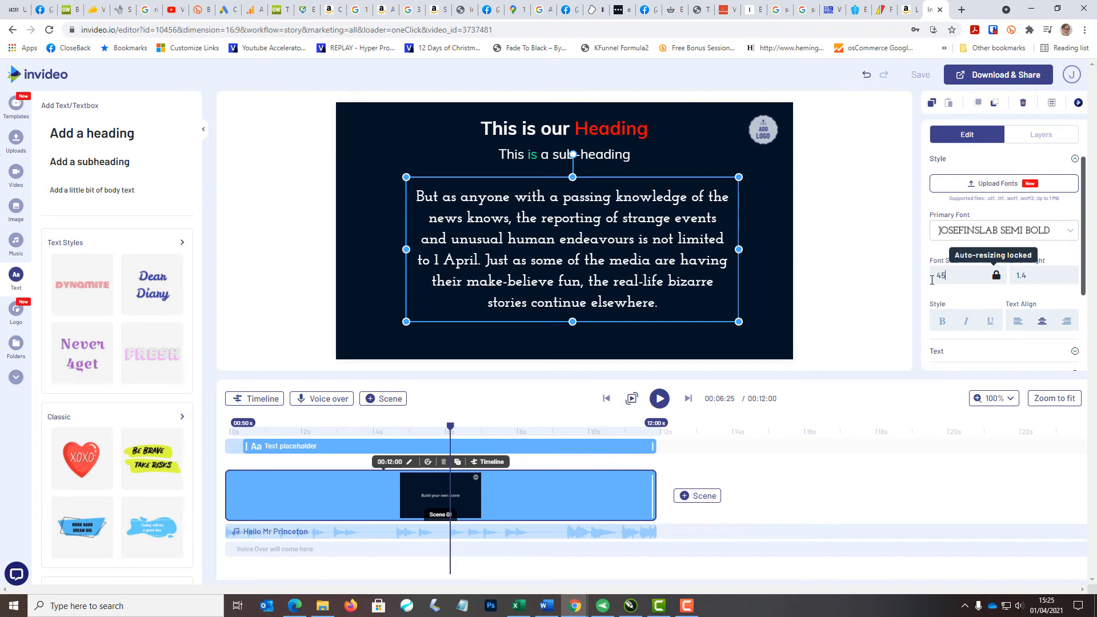
Apply font size 45 to the body paragraph and set its line height to 2.1
key(Return)
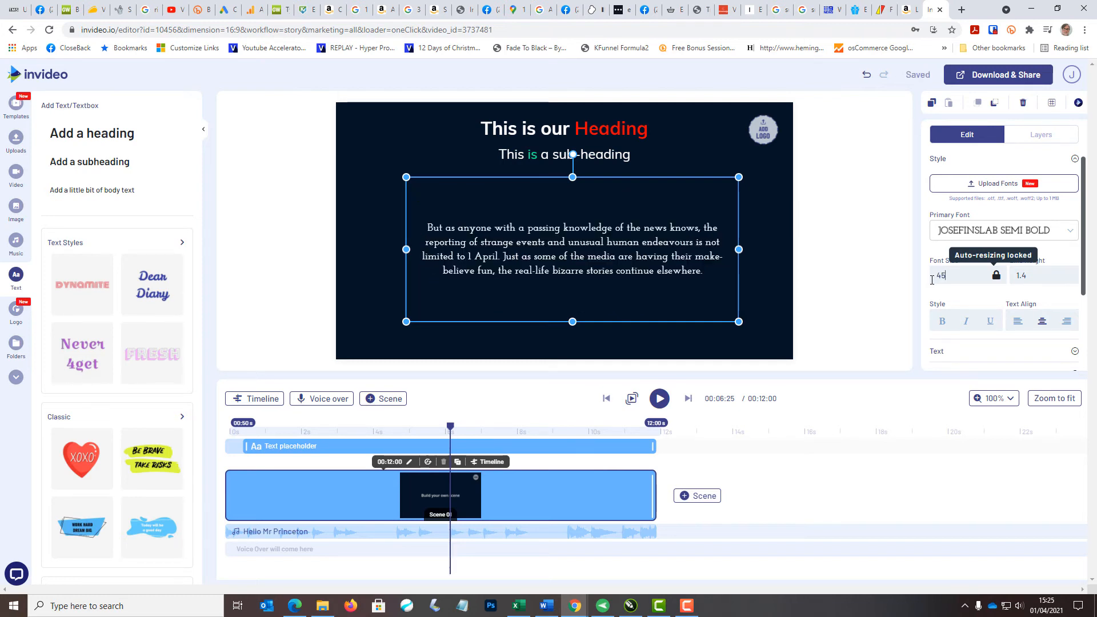
click(1042, 274)
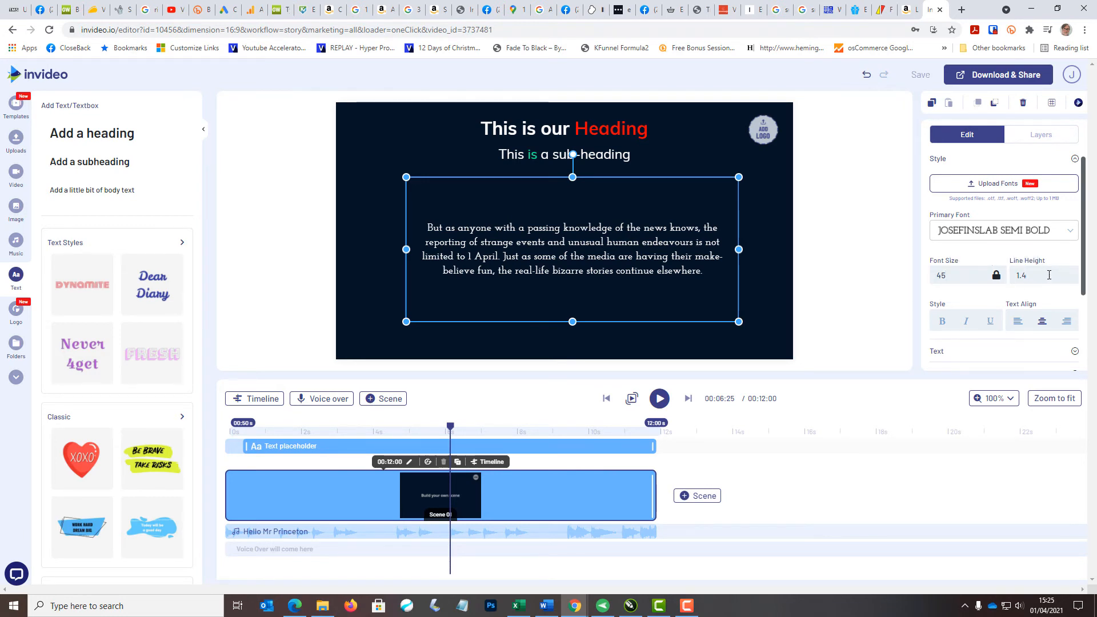
key(BackSpace)
key(BackSpace)
text(2.1)
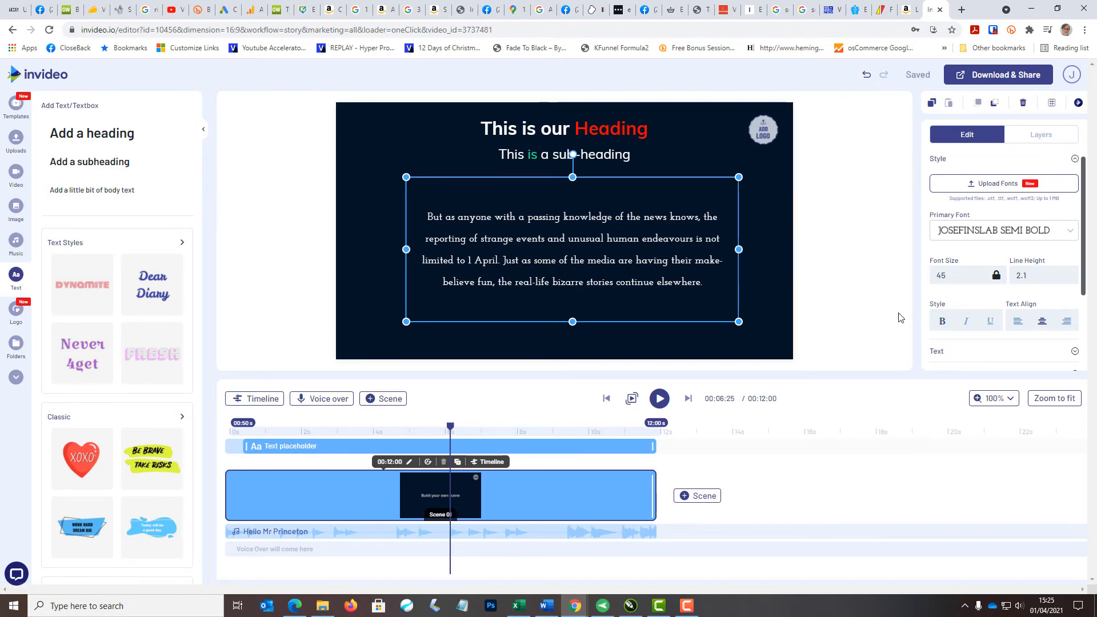
Try bold, font size 55, left and right alignment, italic and underline on the paragraph
double_click(586, 219)
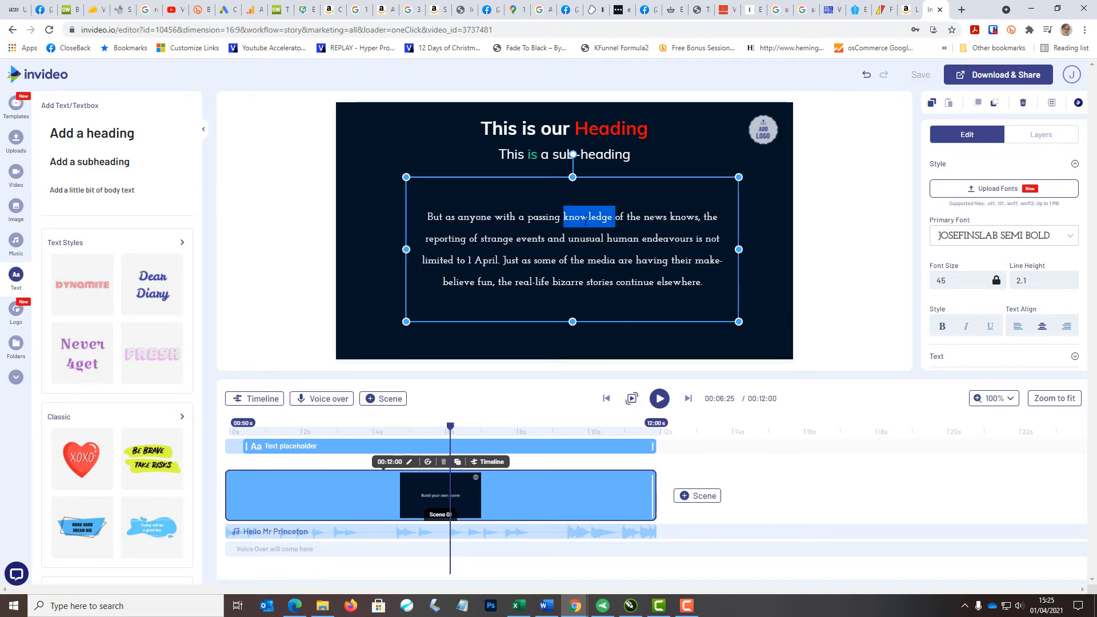
click(942, 331)
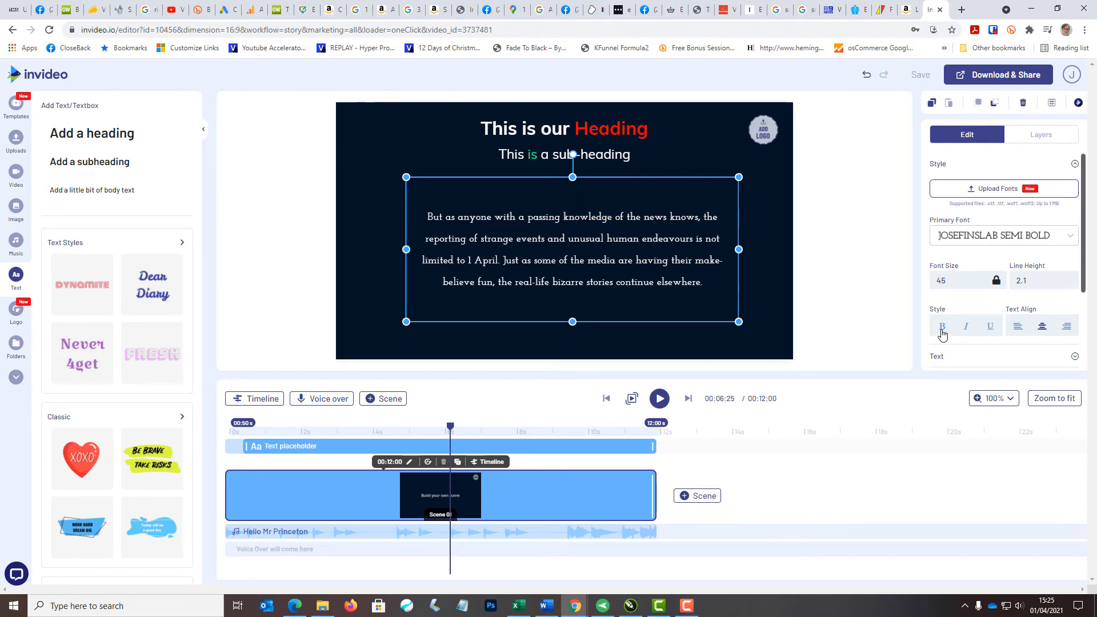
drag(953, 281, 922, 282)
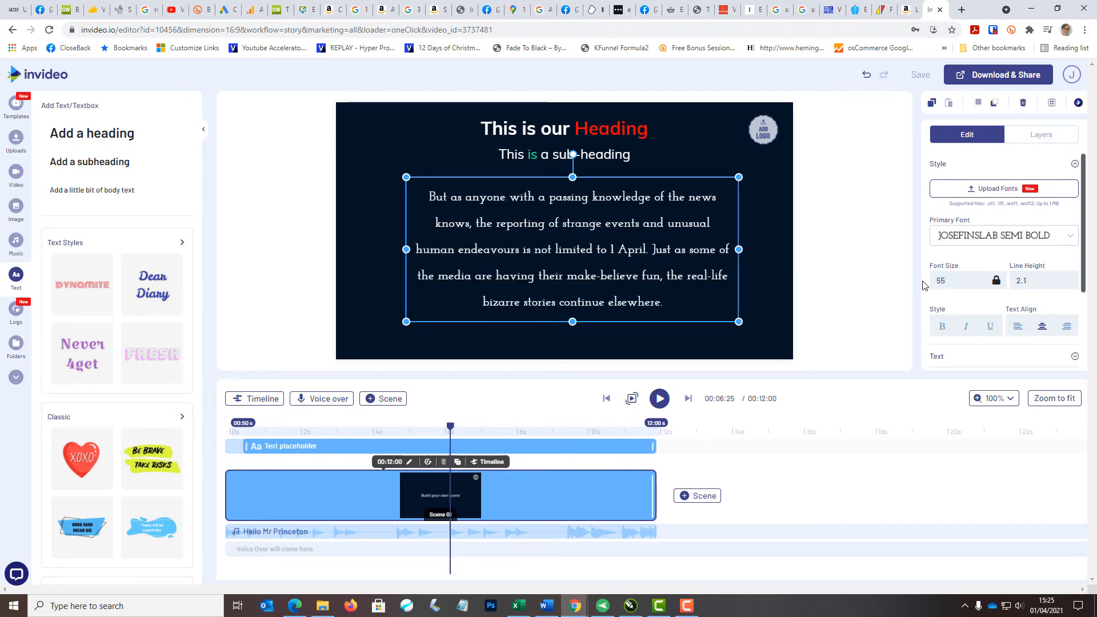
click(1018, 330)
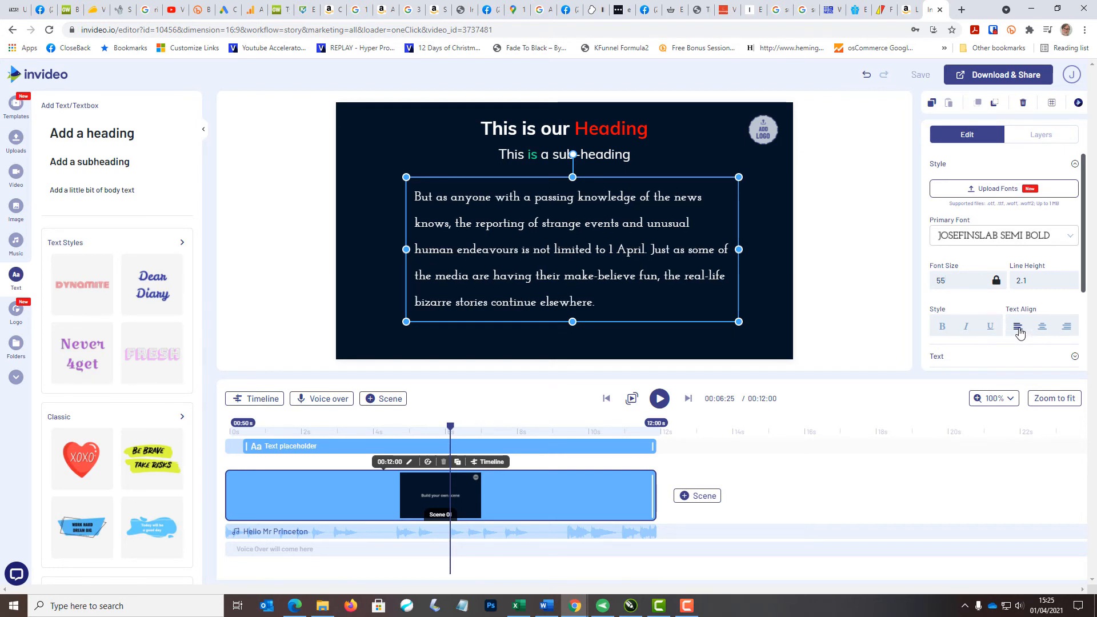
click(1067, 329)
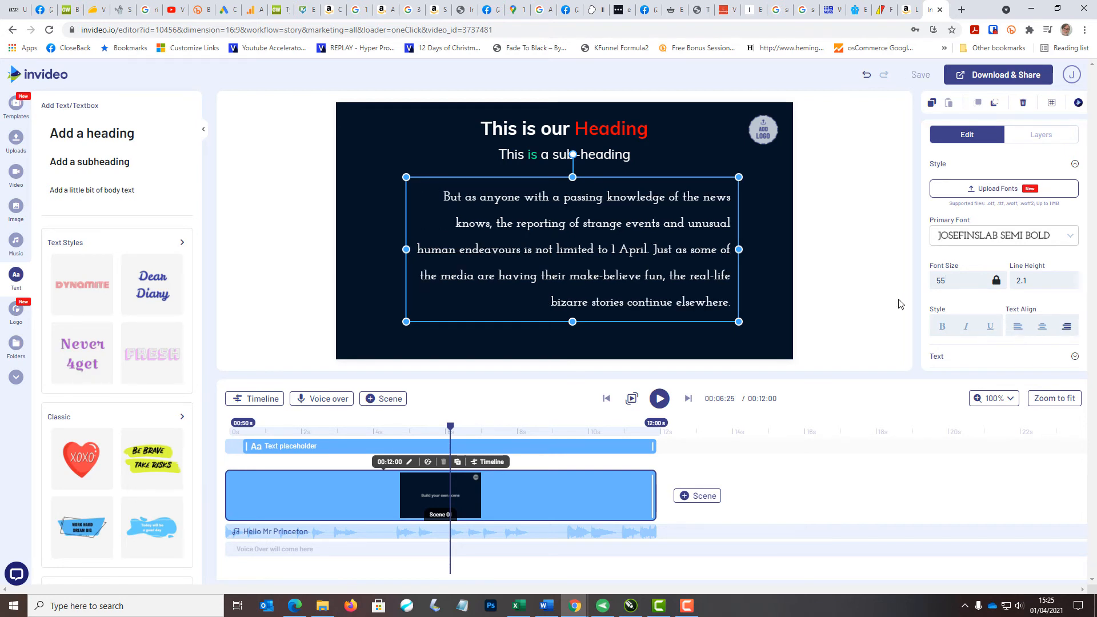
click(966, 328)
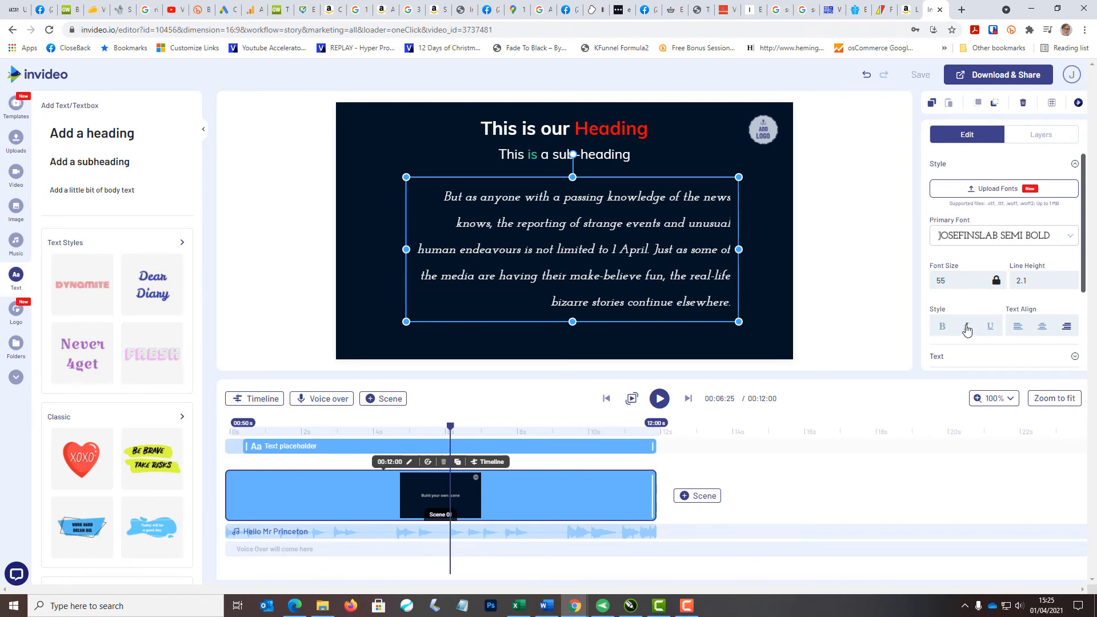
click(990, 333)
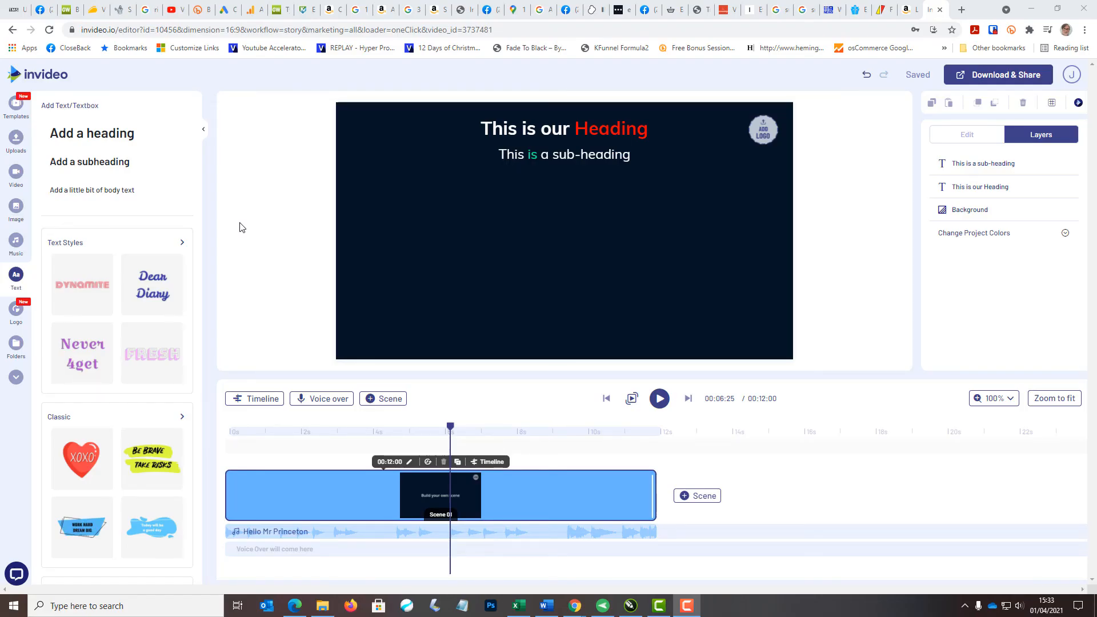
Add the Spring text style from the full list of text styles
click(98, 245)
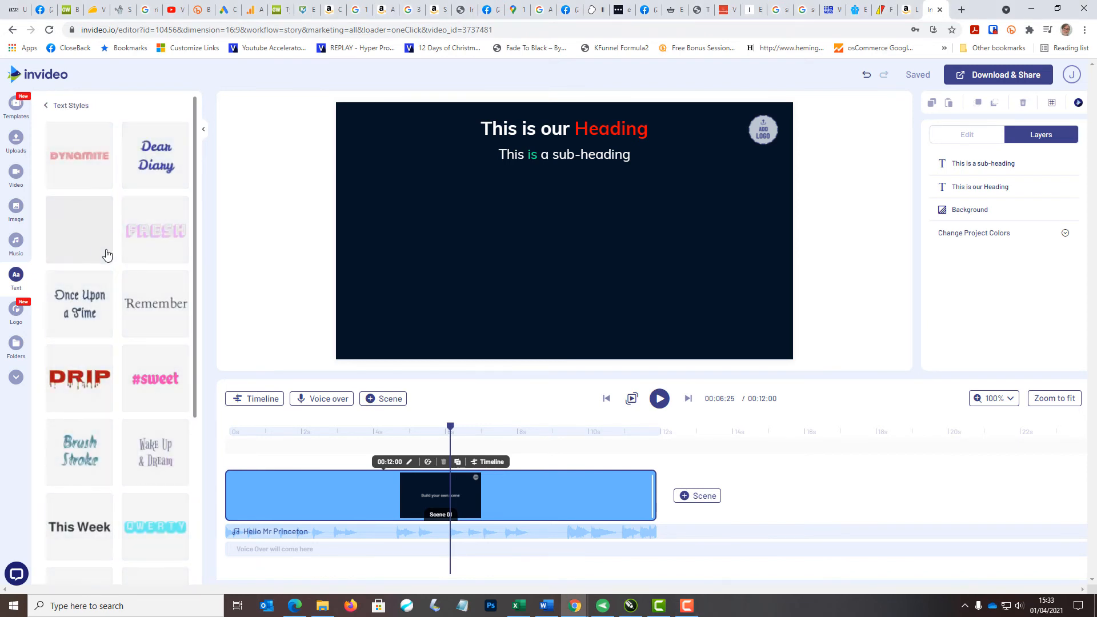
scroll(106, 254, down, 7)
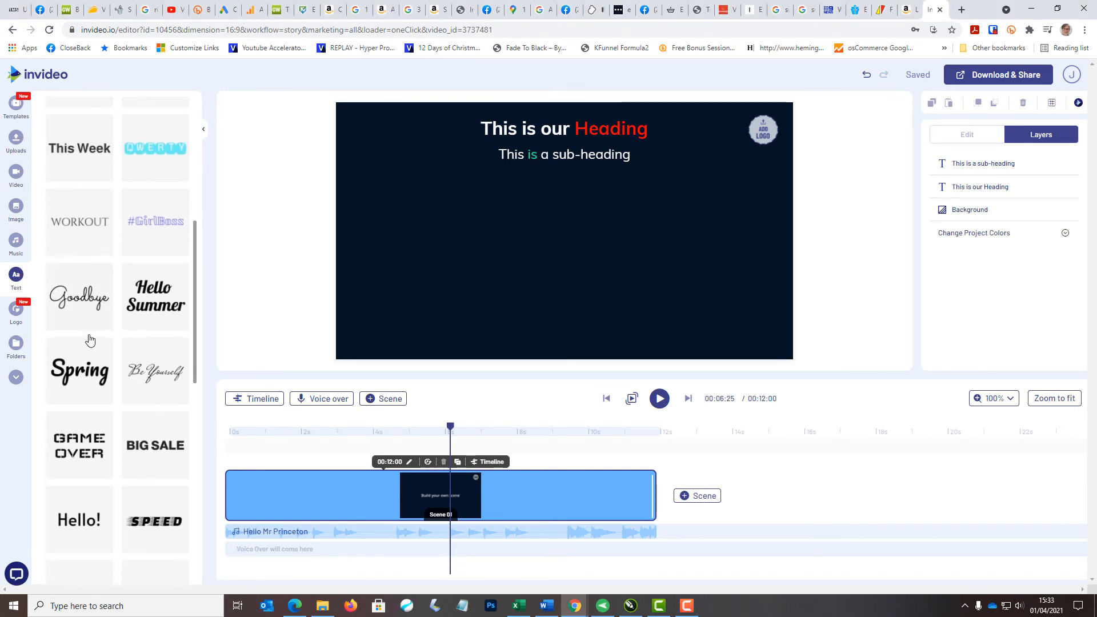
scroll(89, 341, down, 2)
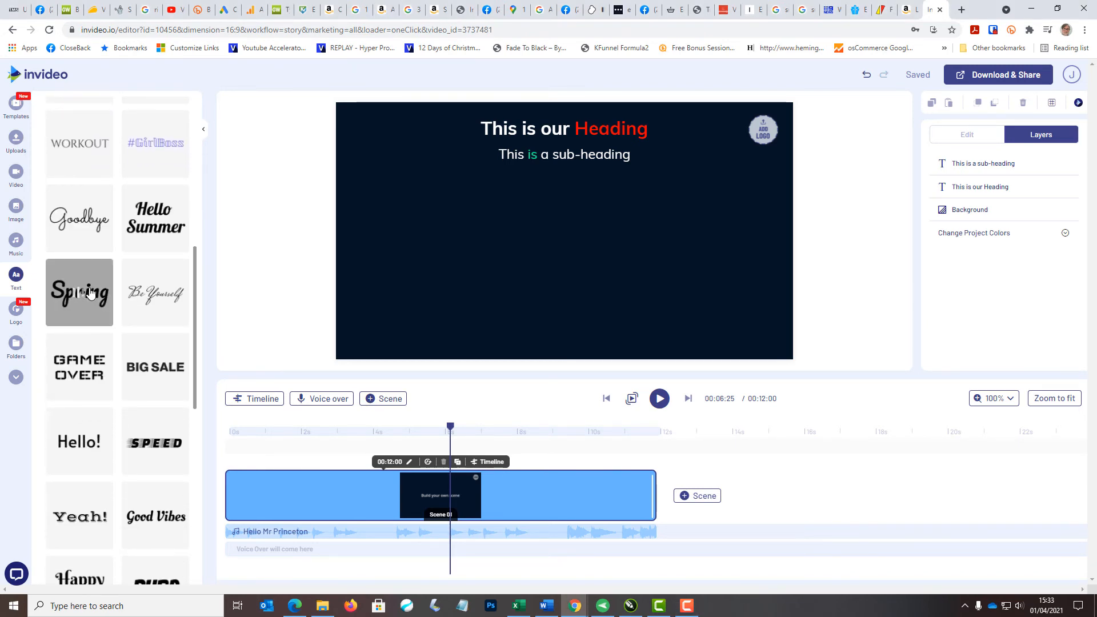
click(90, 292)
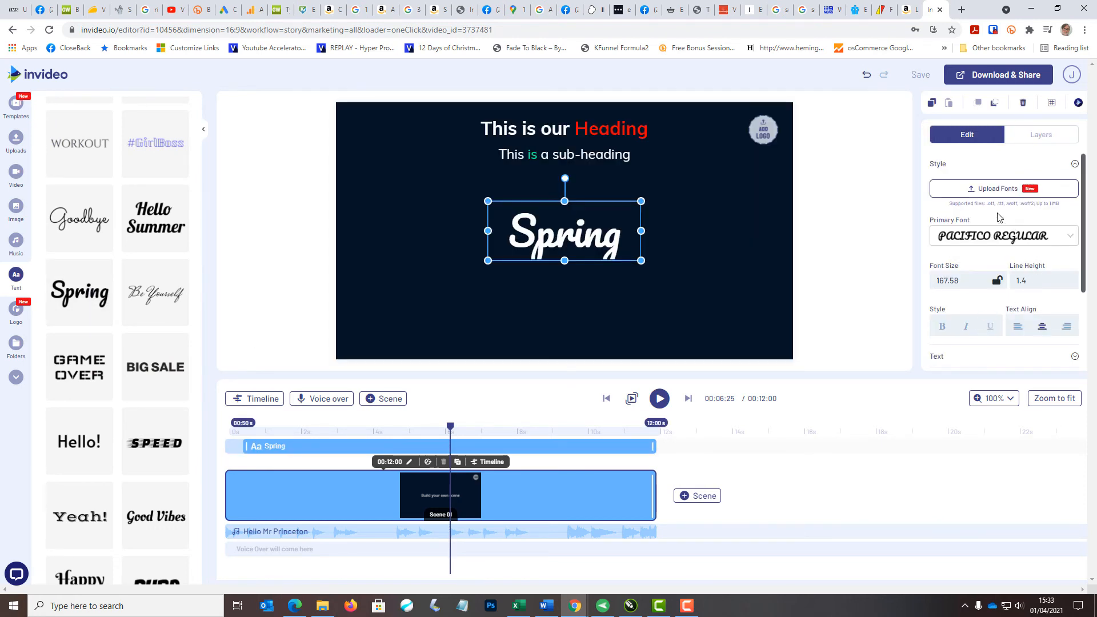
Reword the Spring text to 'Lets all see the new dog' and move it to the upper left
scroll(990, 237, down, 1)
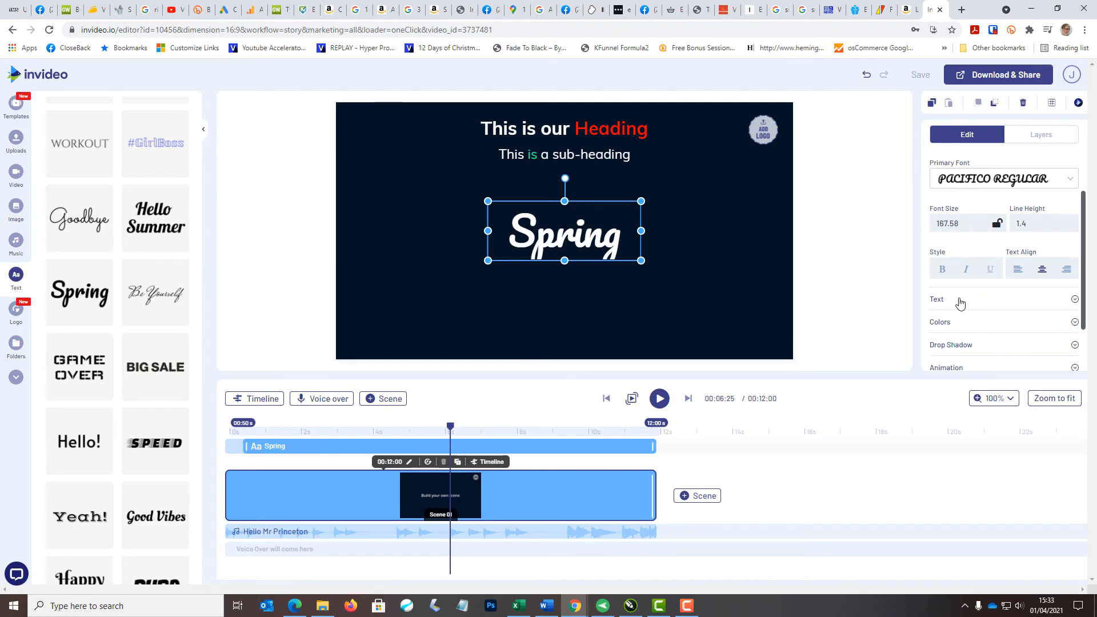
click(960, 301)
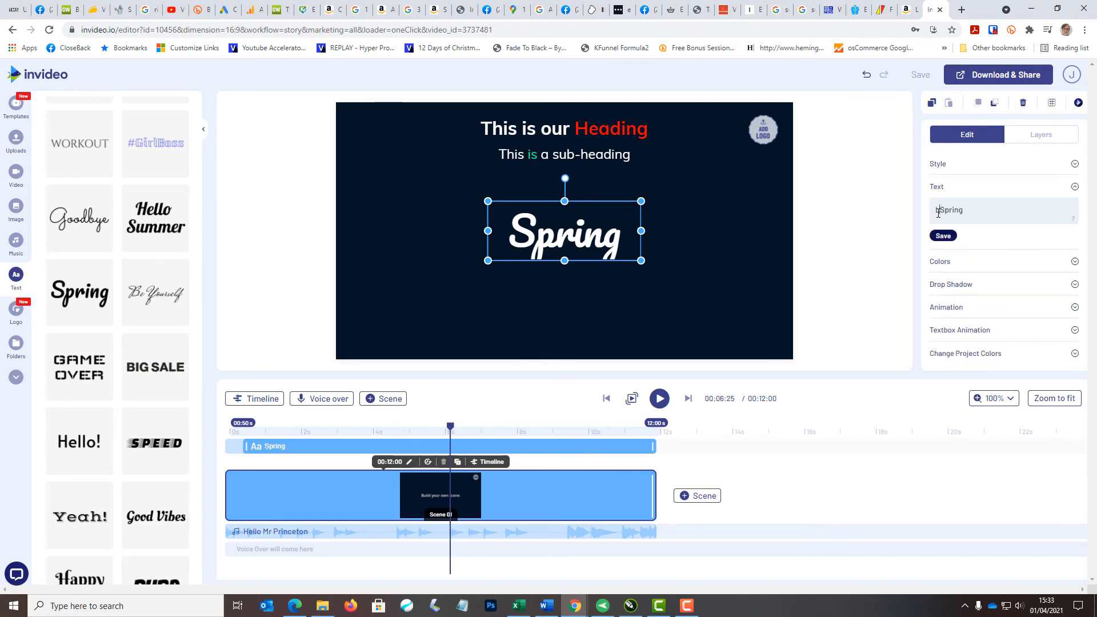
text(s all see)
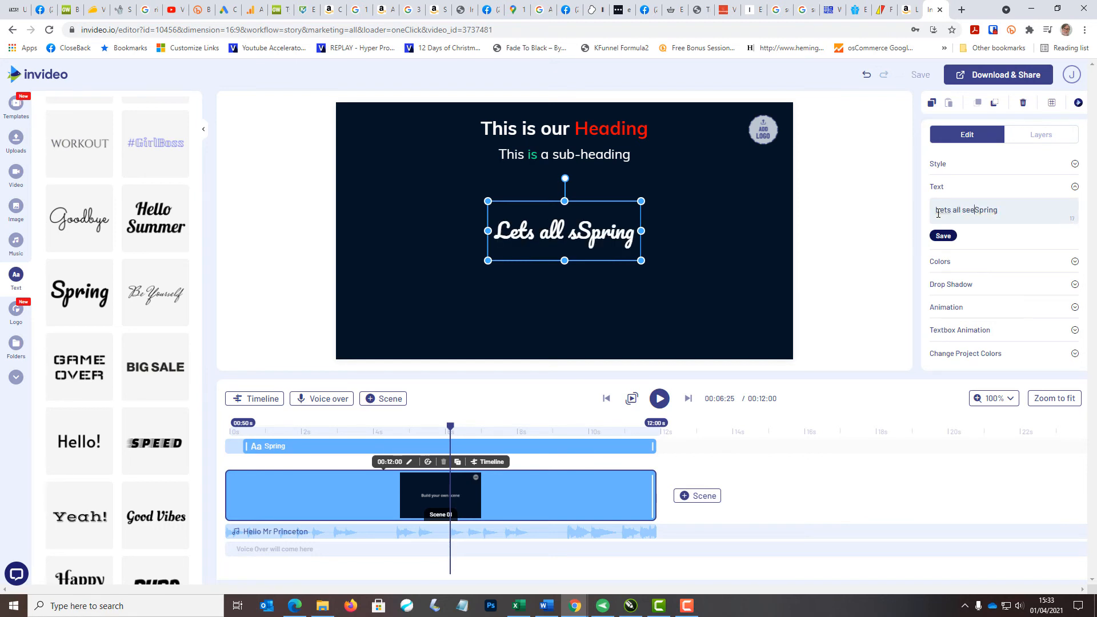
text( the new dog)
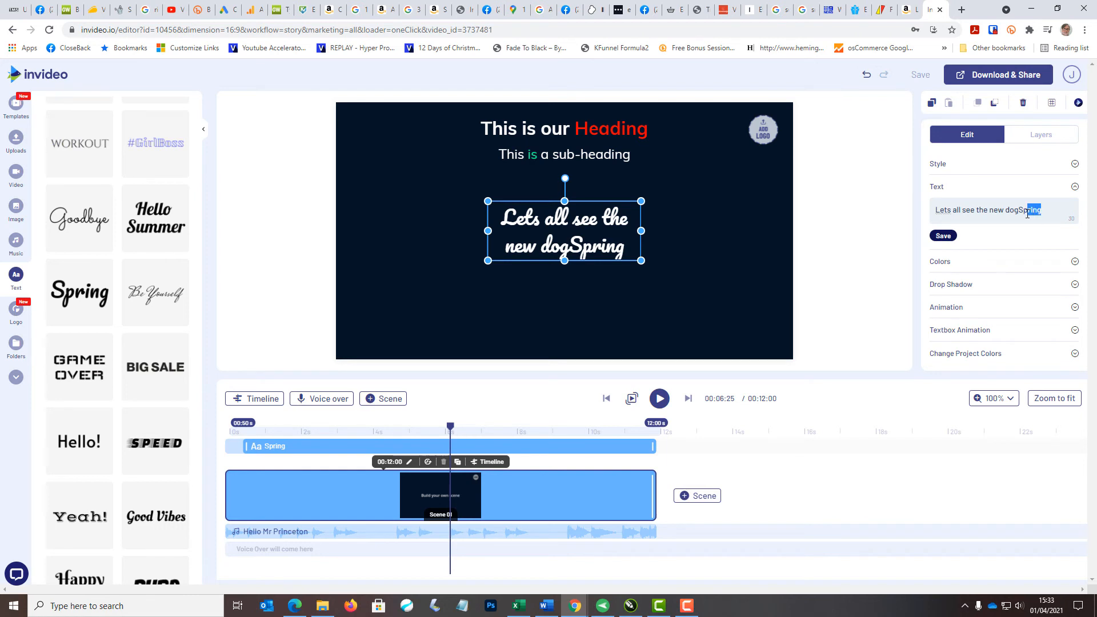
key(BackSpace)
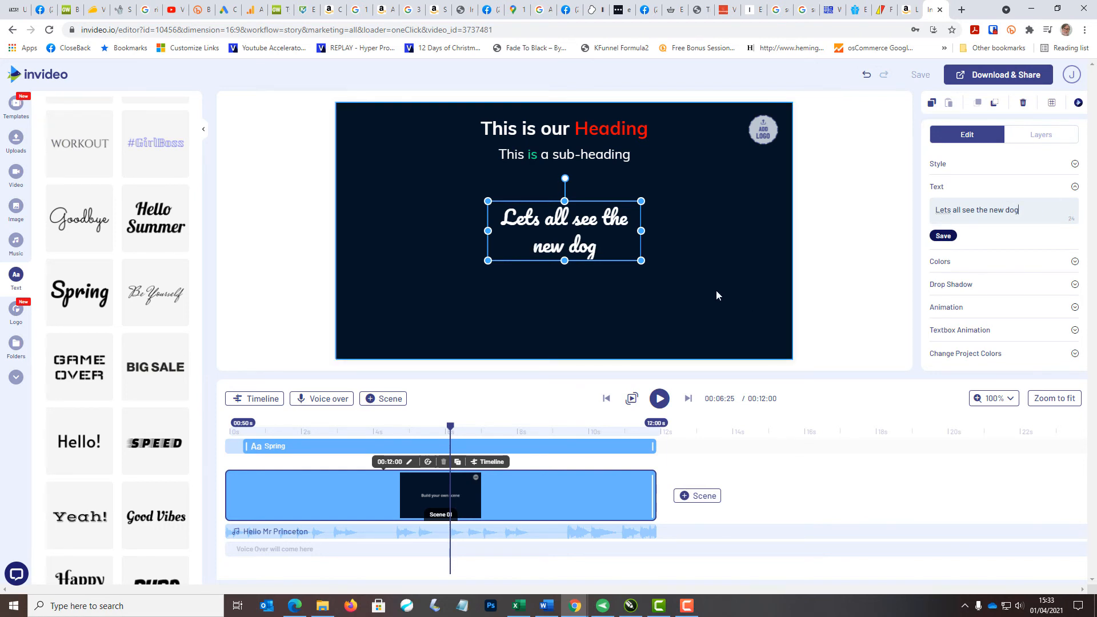
drag(553, 214, 430, 178)
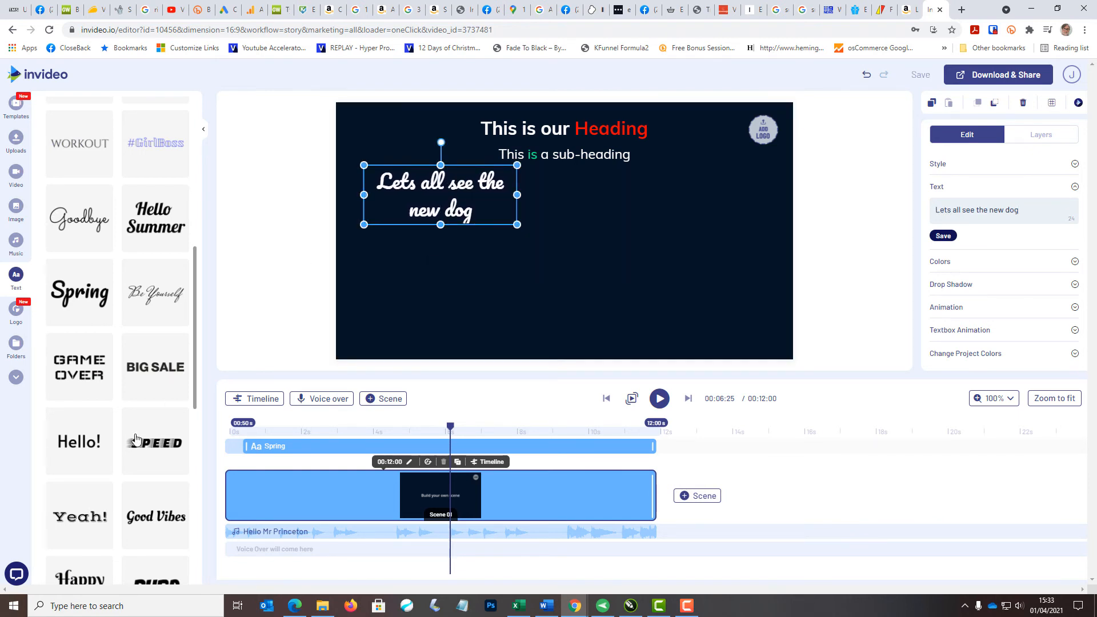
Add the Be Yourself script text and replace its words with the author's name
scroll(78, 441, down, 4)
scroll(77, 434, down, 2)
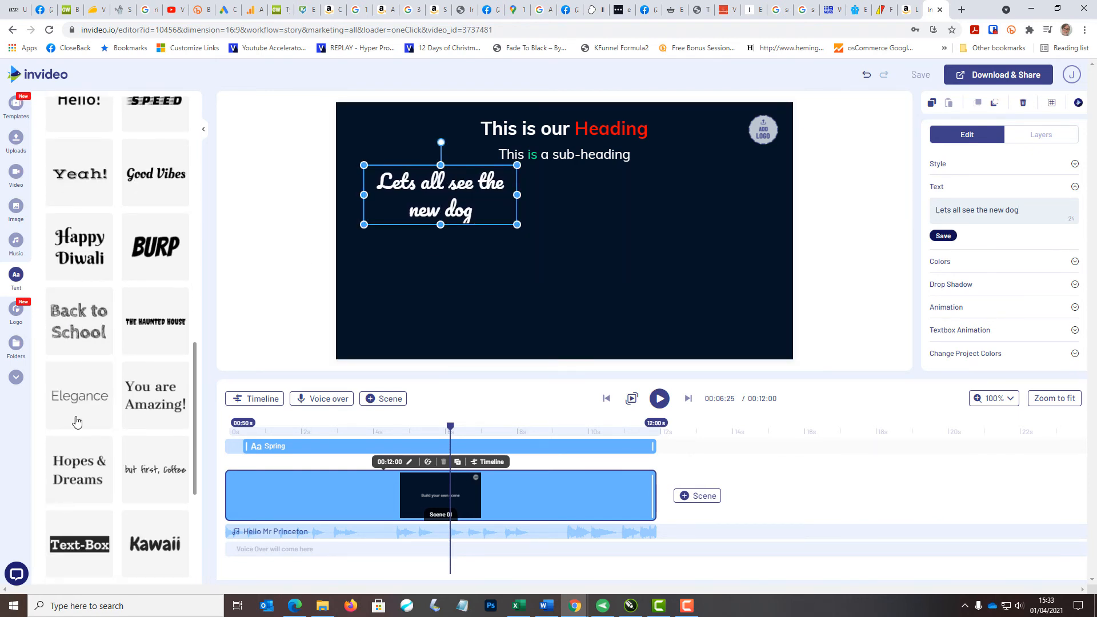
scroll(179, 484, down, 2)
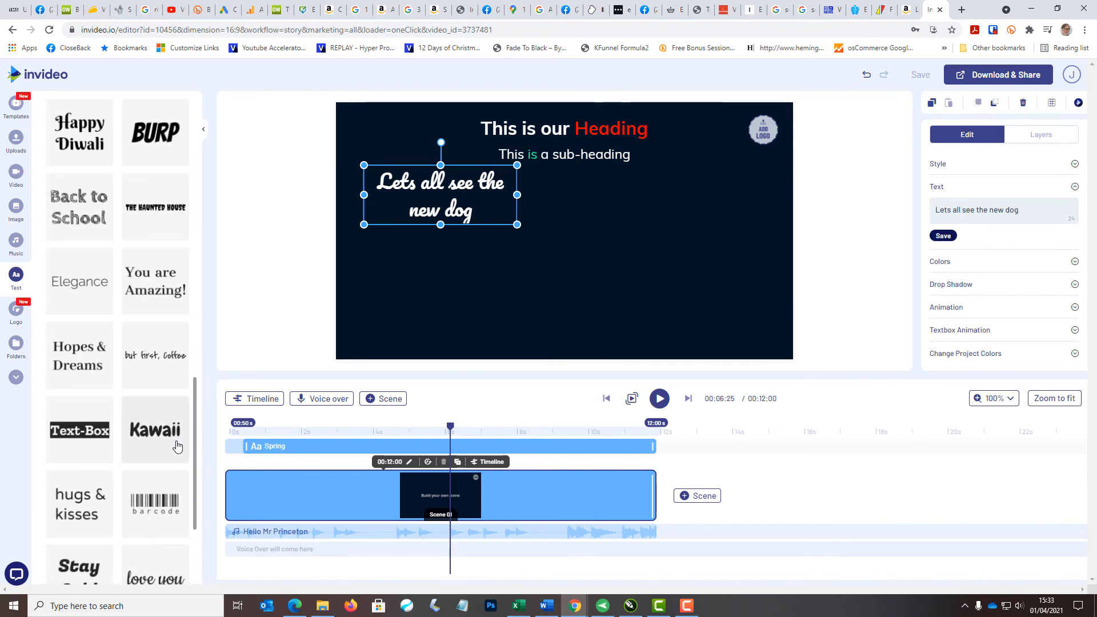
scroll(77, 473, down, 1)
scroll(76, 476, down, 3)
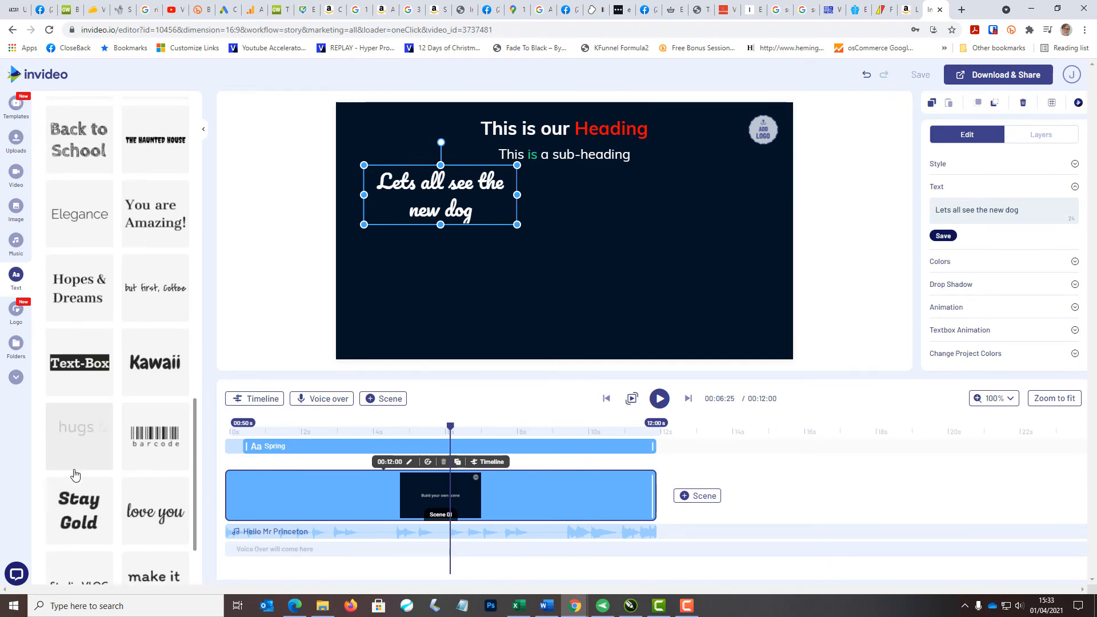
scroll(121, 463, up, 10)
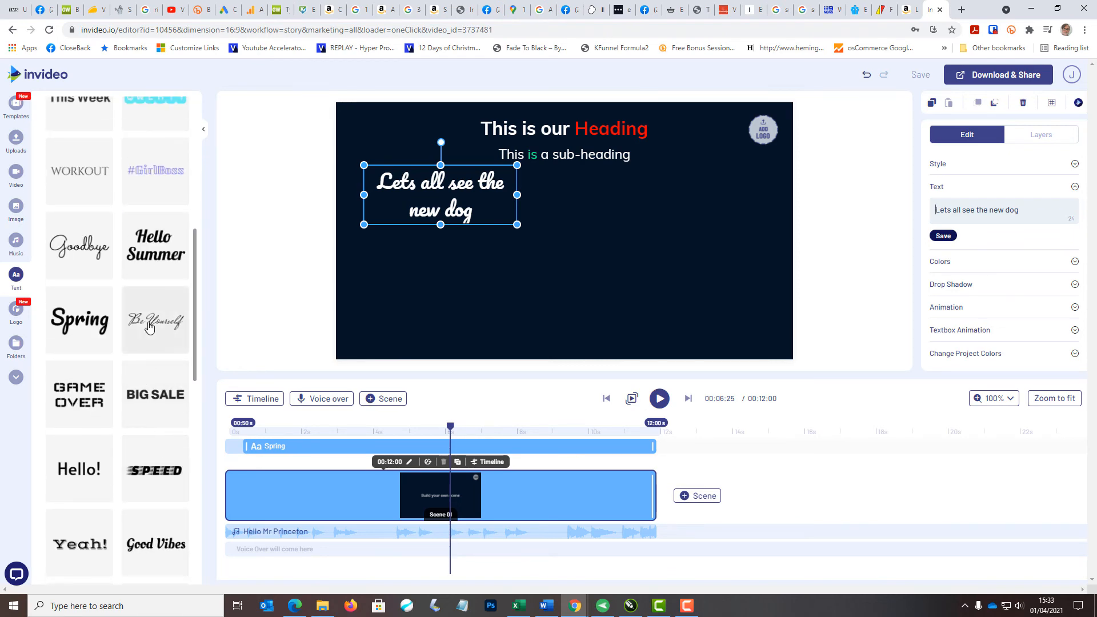
click(149, 326)
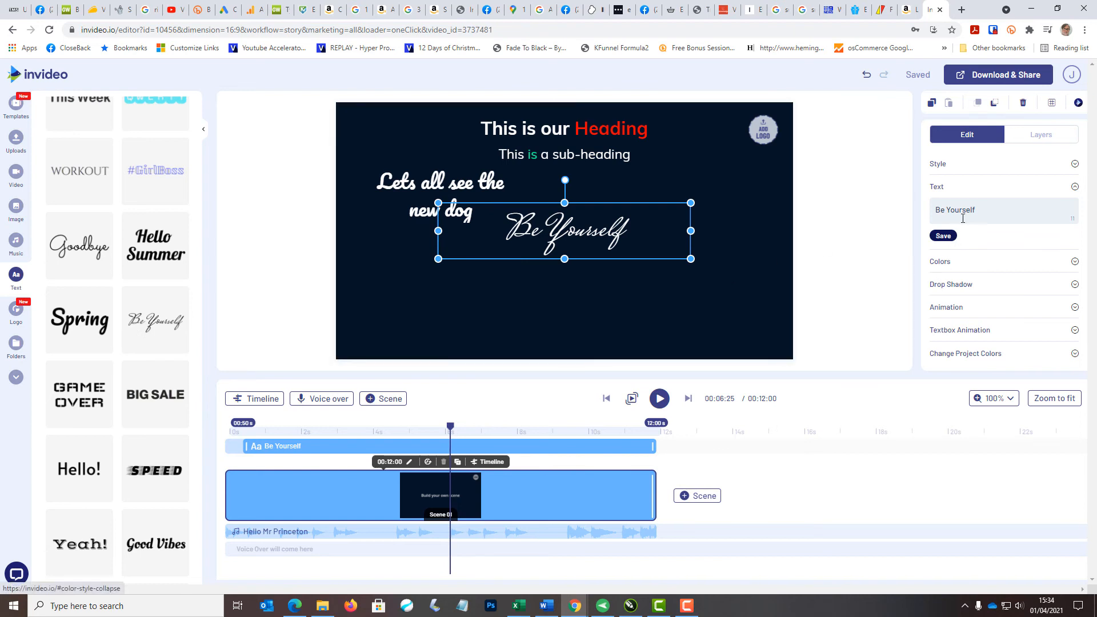
drag(976, 211, 918, 220)
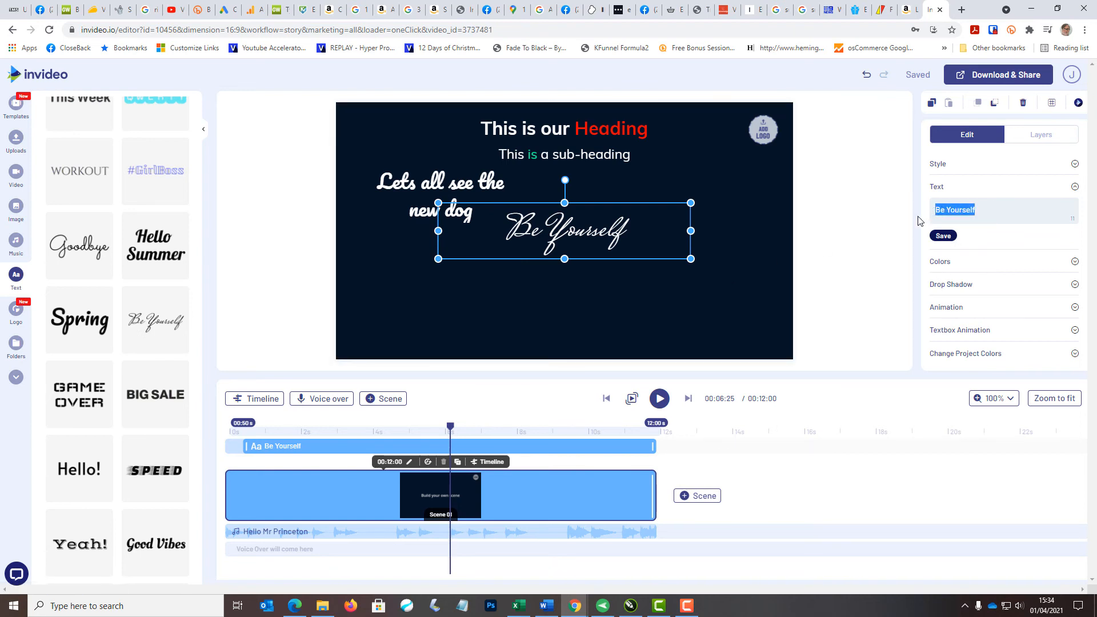
text(Jon Upton)
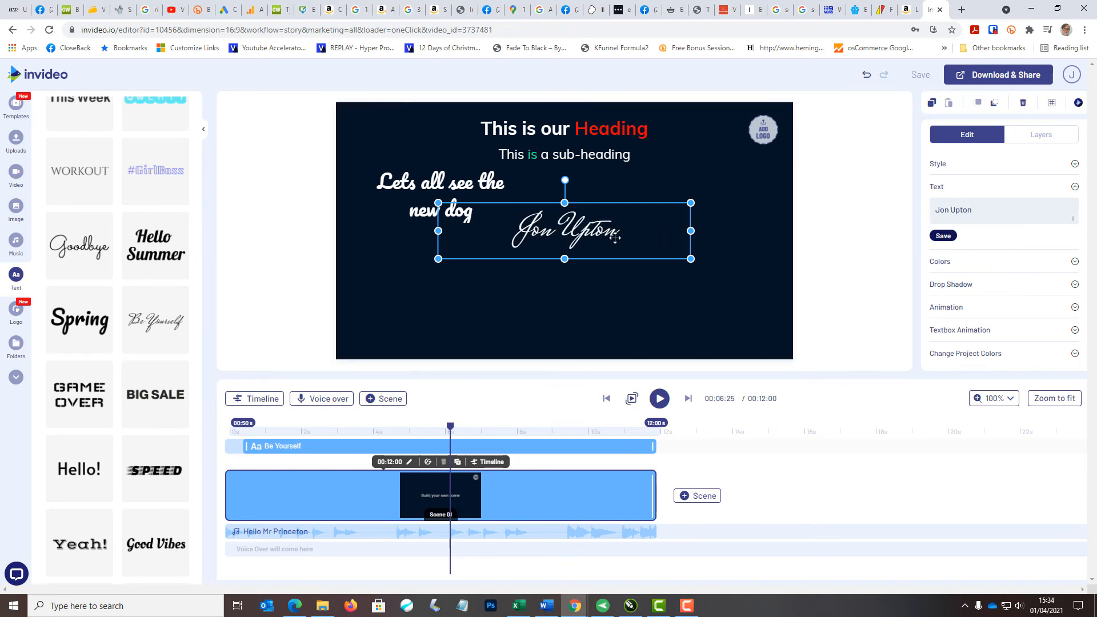
Place the signature in the bottom-right corner, adjusting its width, and deselect it
drag(583, 225, 738, 328)
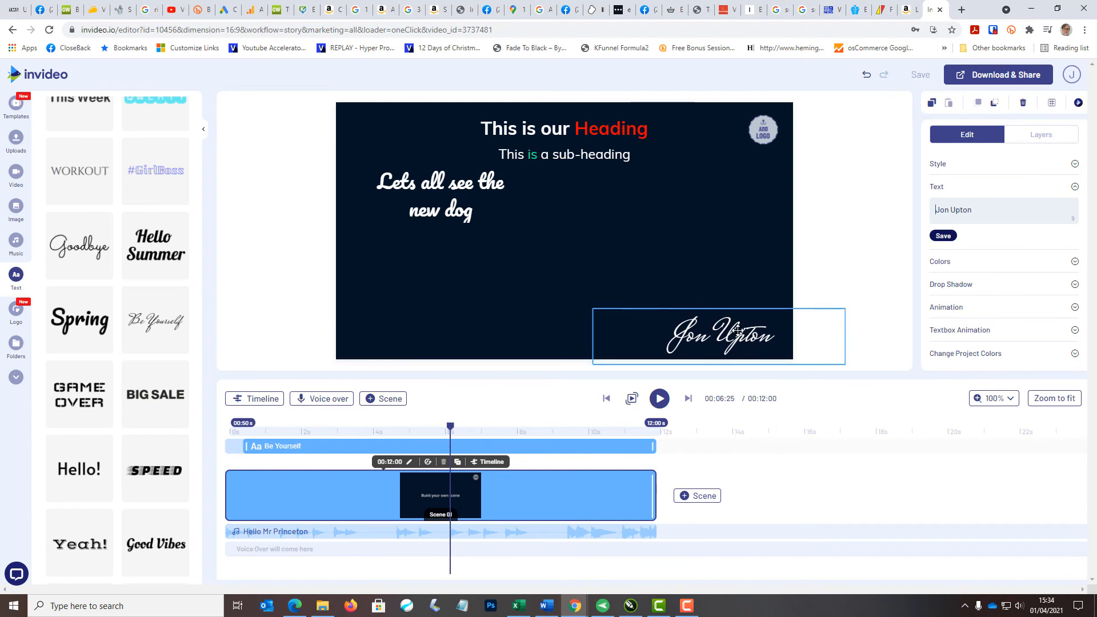
drag(847, 333, 787, 333)
drag(691, 339, 714, 340)
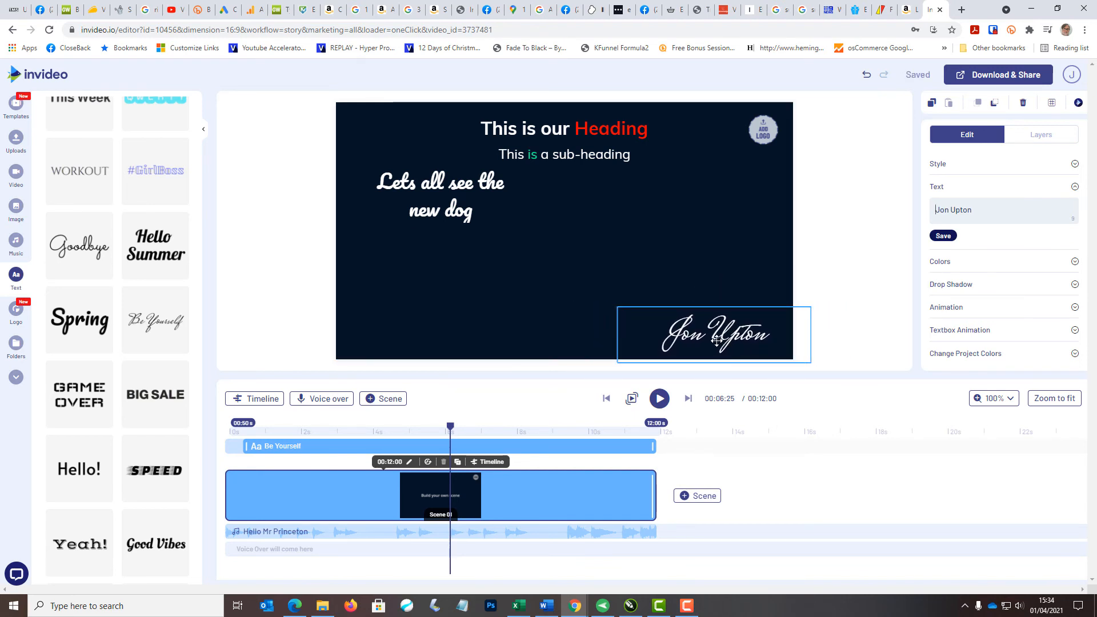
click(860, 325)
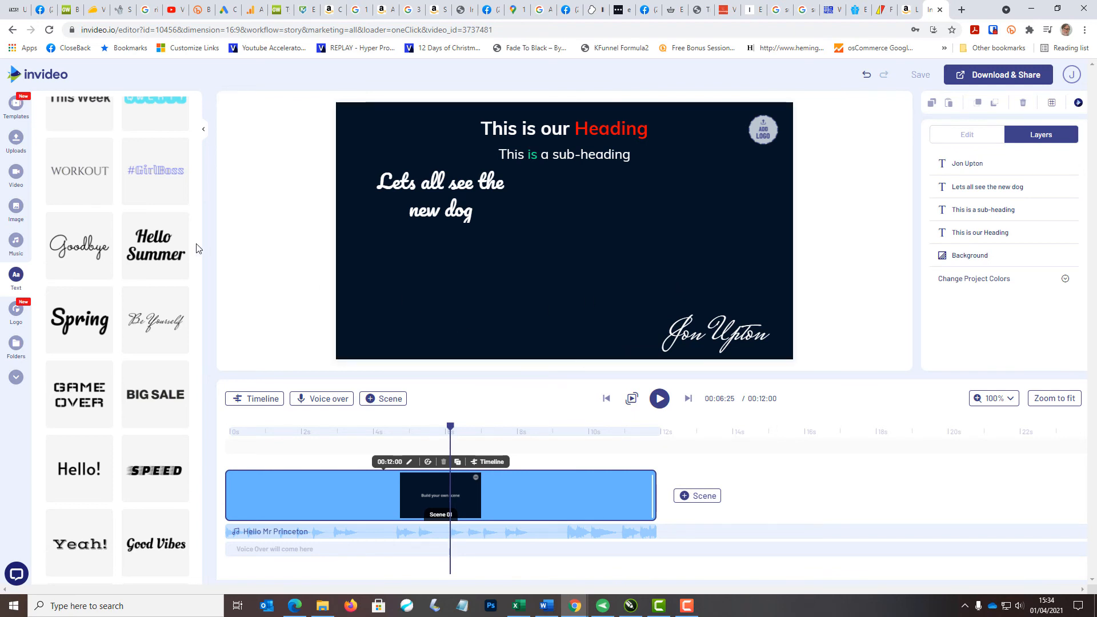
Drag the You Only Live Once sticker from the Classic text styles onto the scene
scroll(191, 243, up, 8)
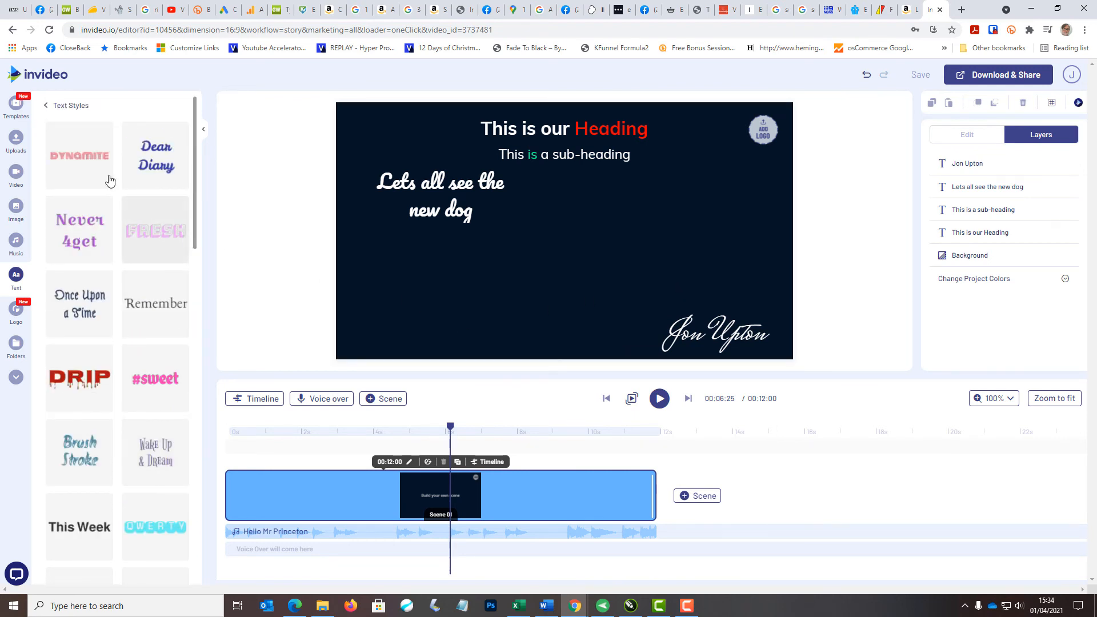
click(63, 105)
scroll(129, 187, down, 2)
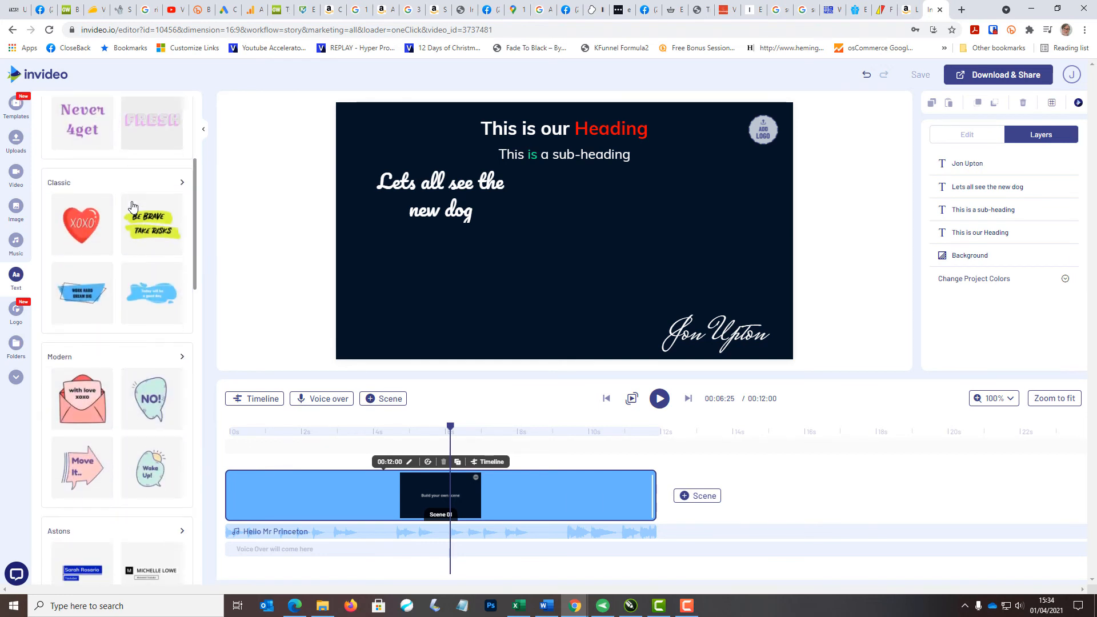
click(81, 187)
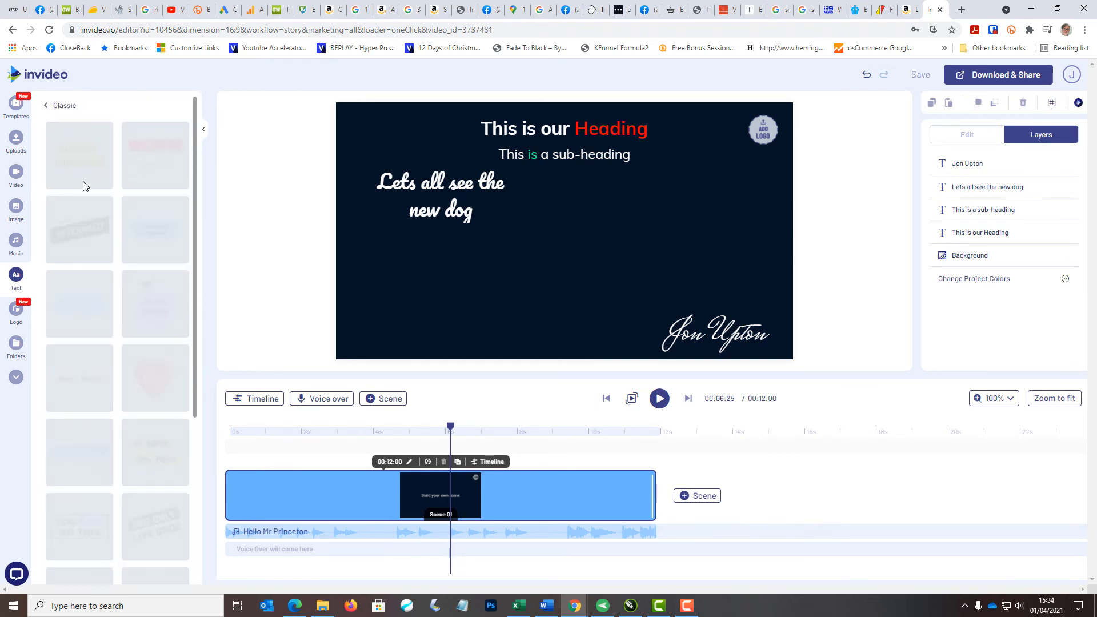
scroll(87, 212, down, 1)
scroll(87, 213, down, 4)
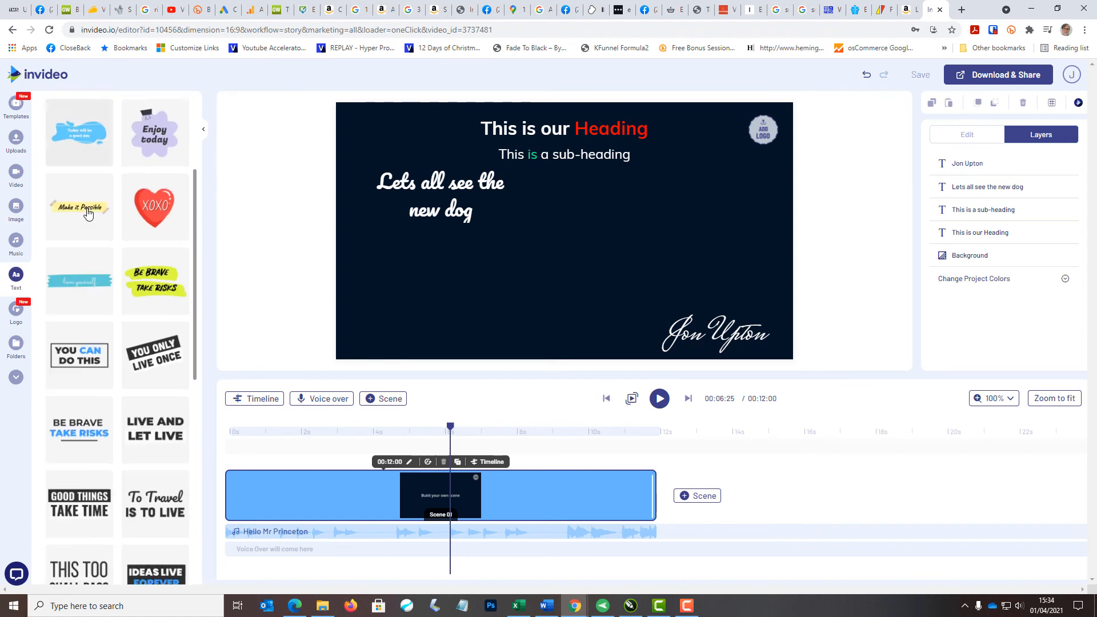
drag(157, 300, 529, 282)
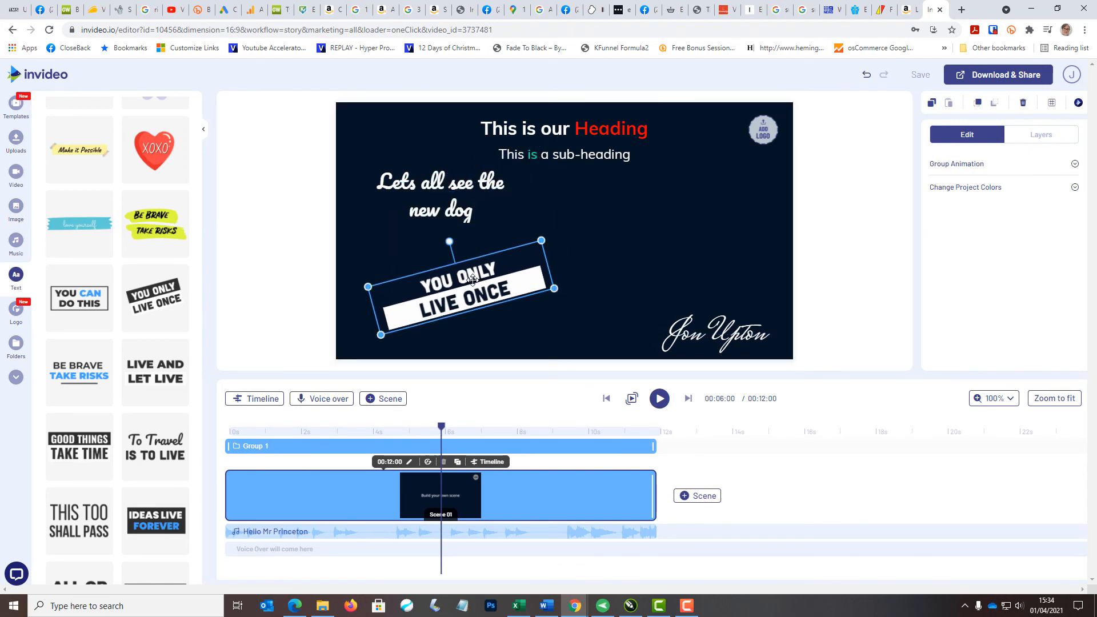
Change the sticker's lower banner to read YOU ONLY, then replay the scene from the start
click(474, 278)
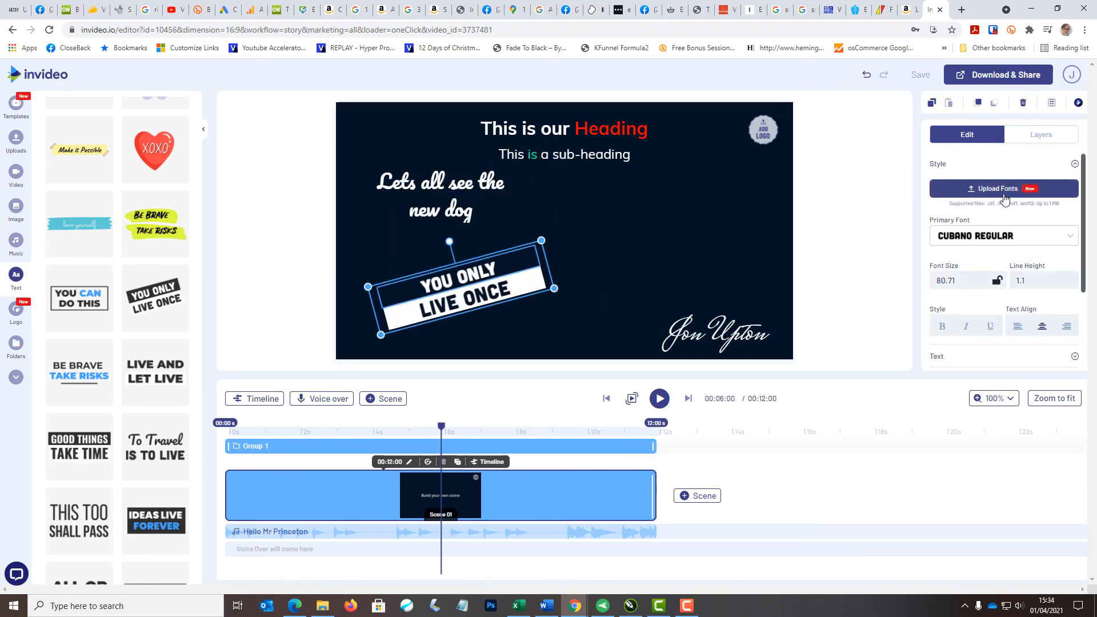
scroll(943, 280, down, 2)
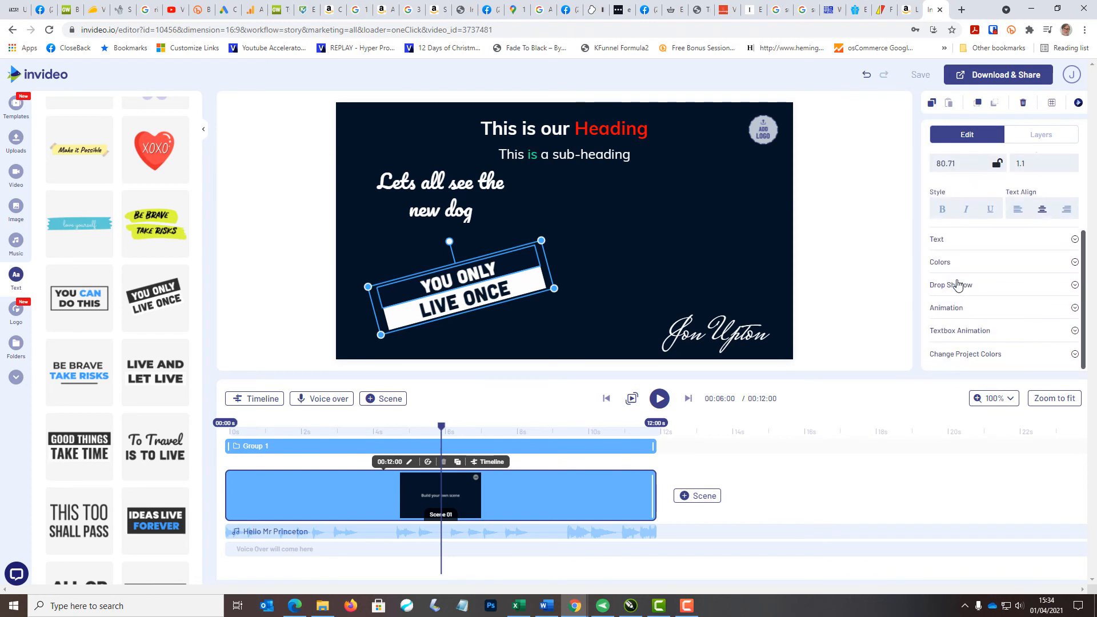
click(947, 242)
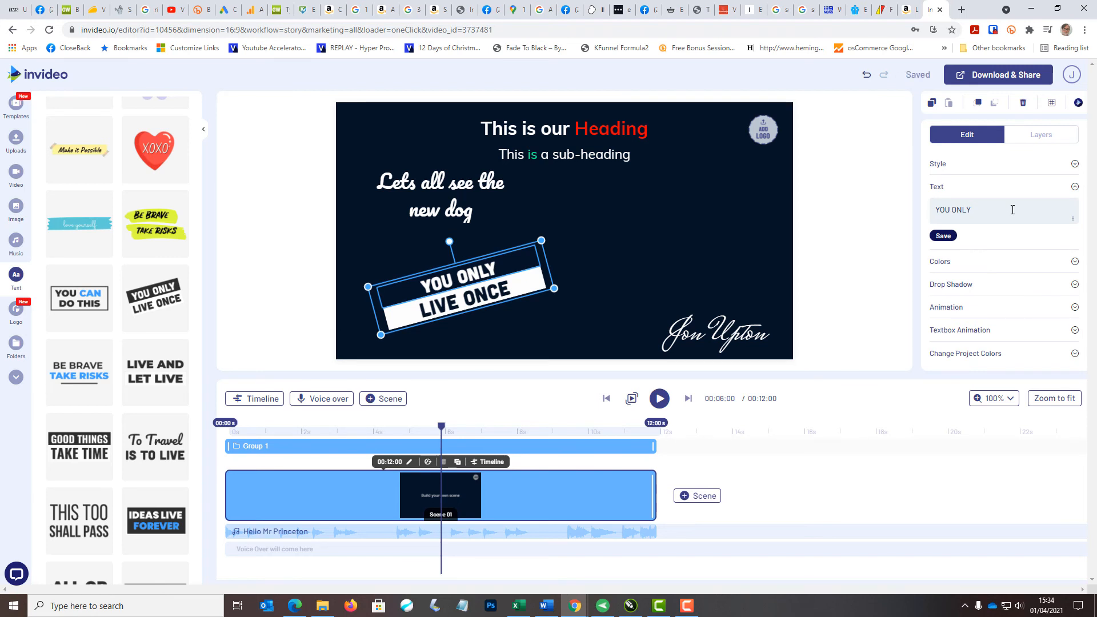
click(484, 299)
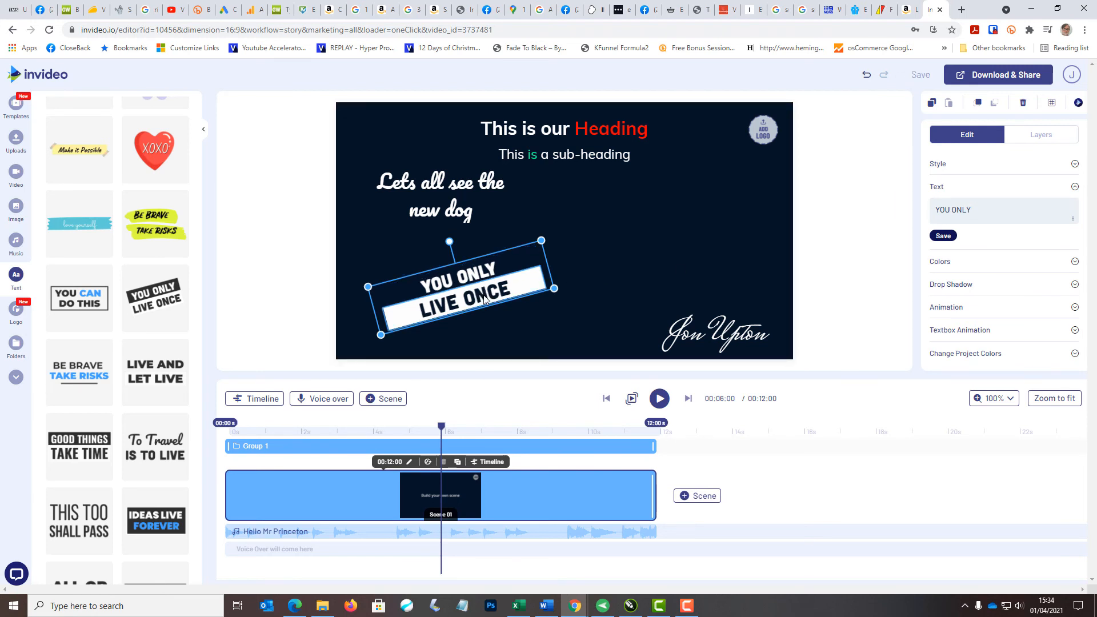
click(484, 300)
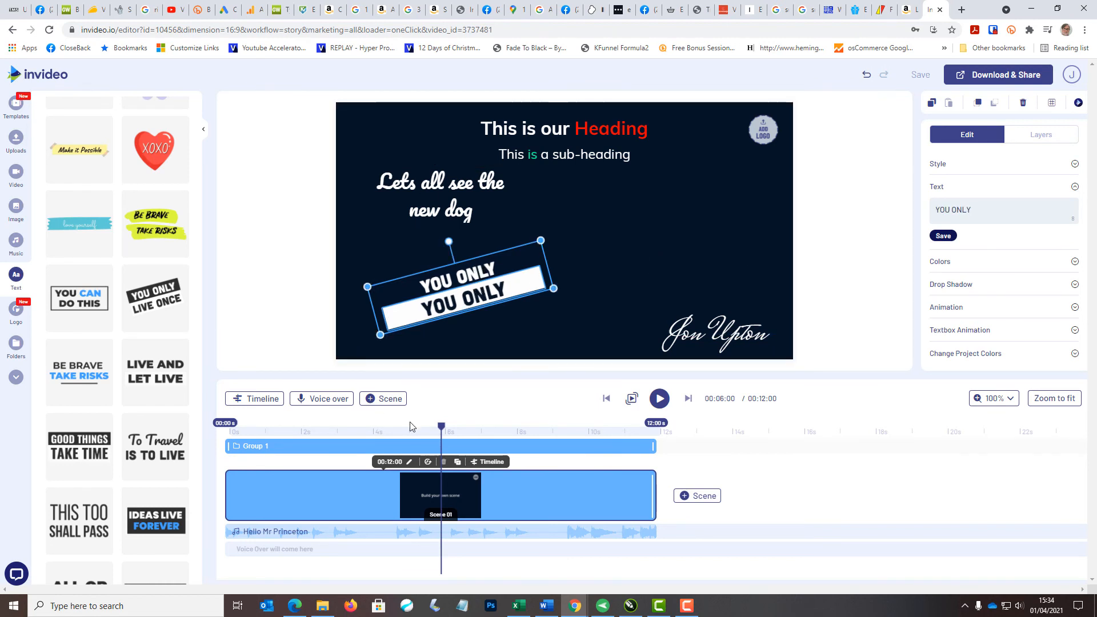
click(632, 403)
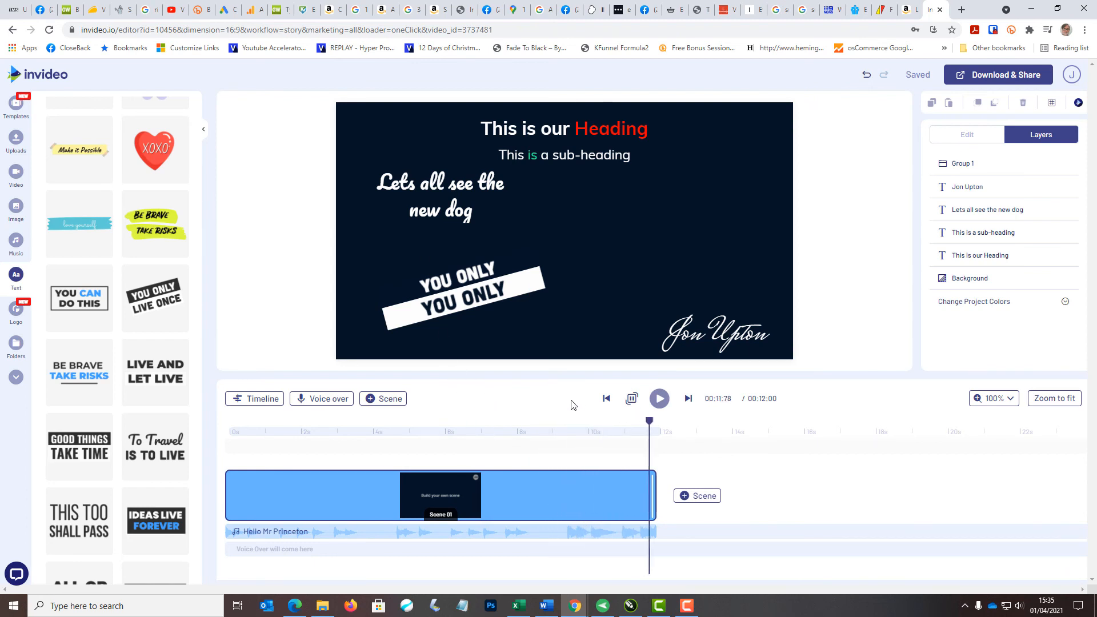
Add the BE YOUR OWN HERO text box and move it right of the dog caption
scroll(131, 260, down, 8)
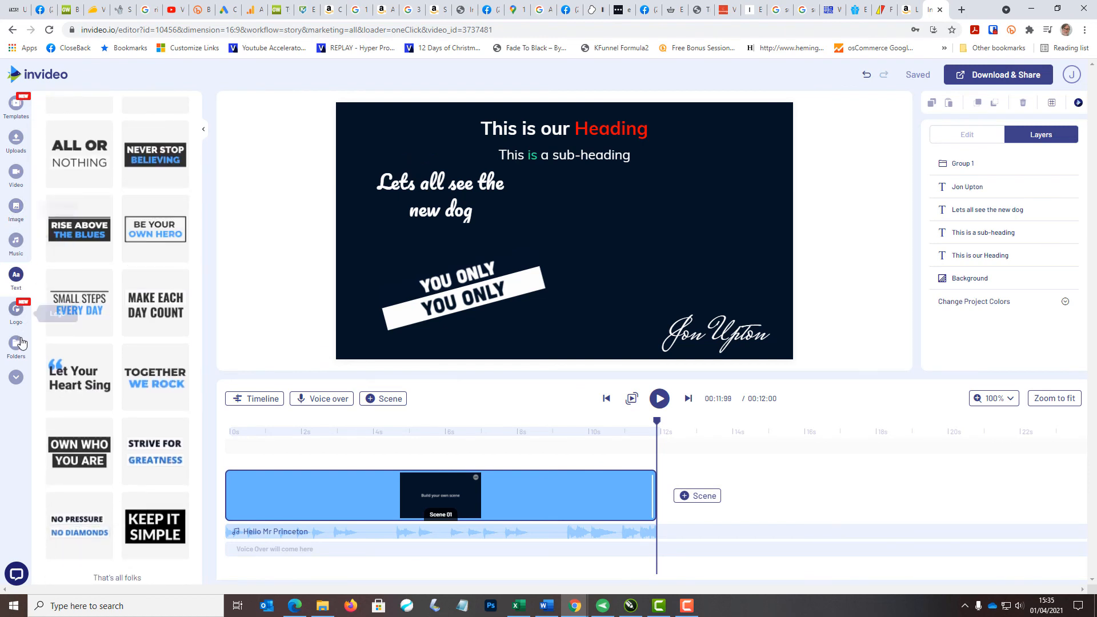
scroll(80, 411, up, 1)
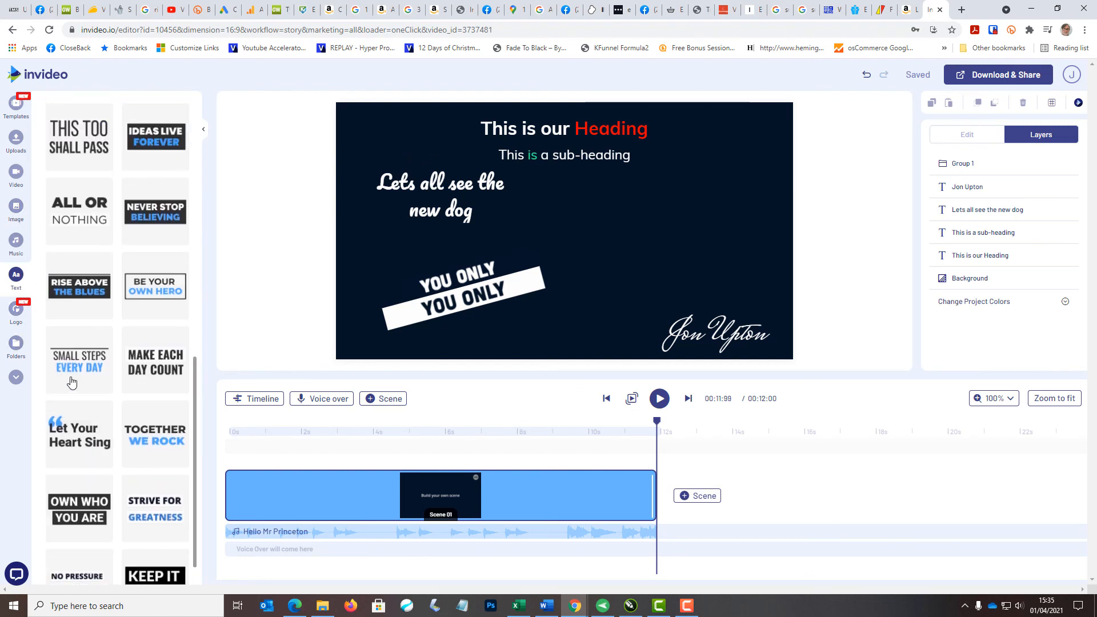
click(152, 289)
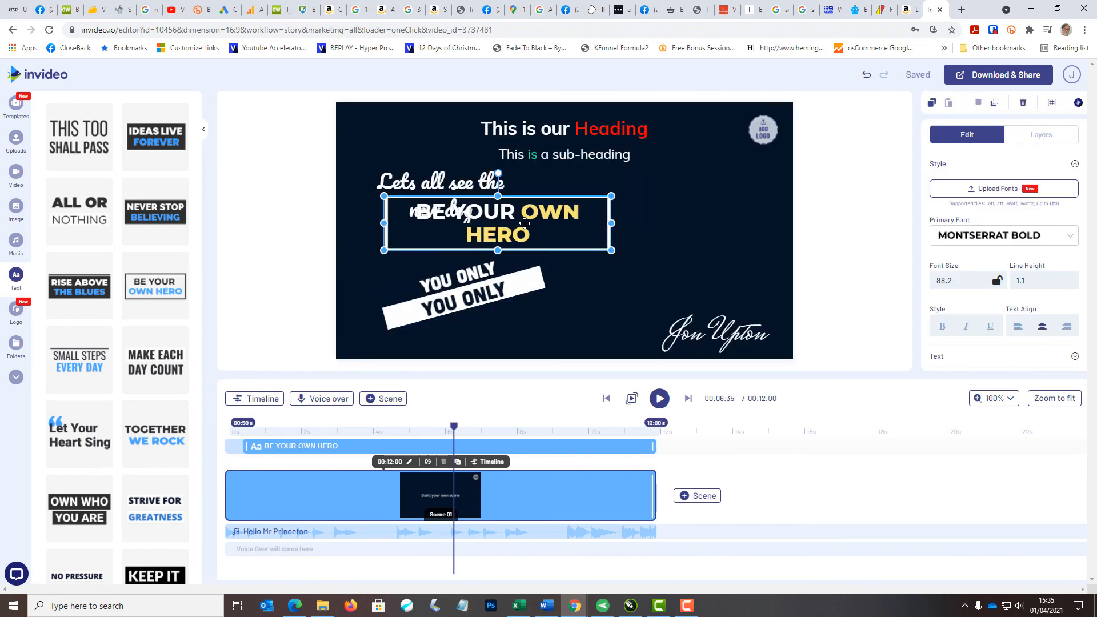
drag(522, 222, 680, 203)
Delete both parts of the YOU ONLY sticker
click(525, 288)
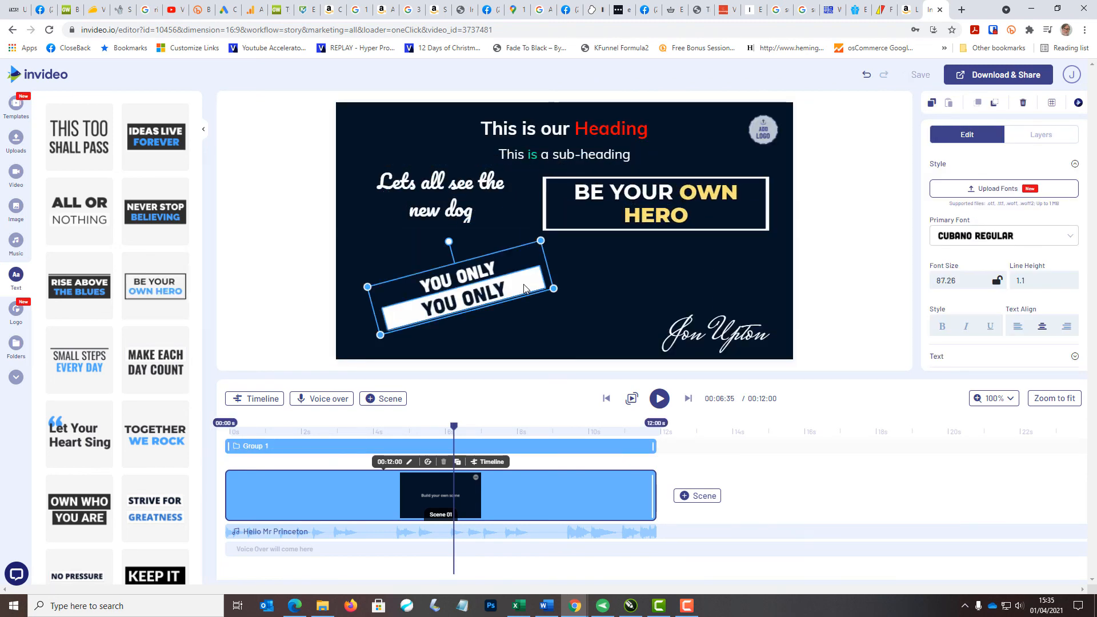
key(Delete)
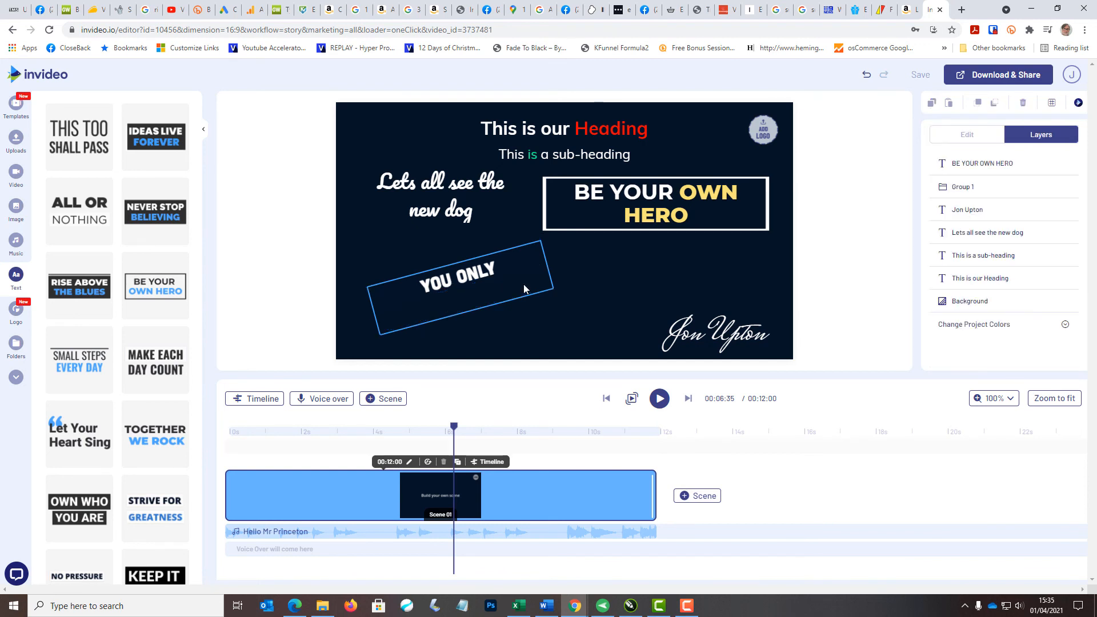
click(508, 275)
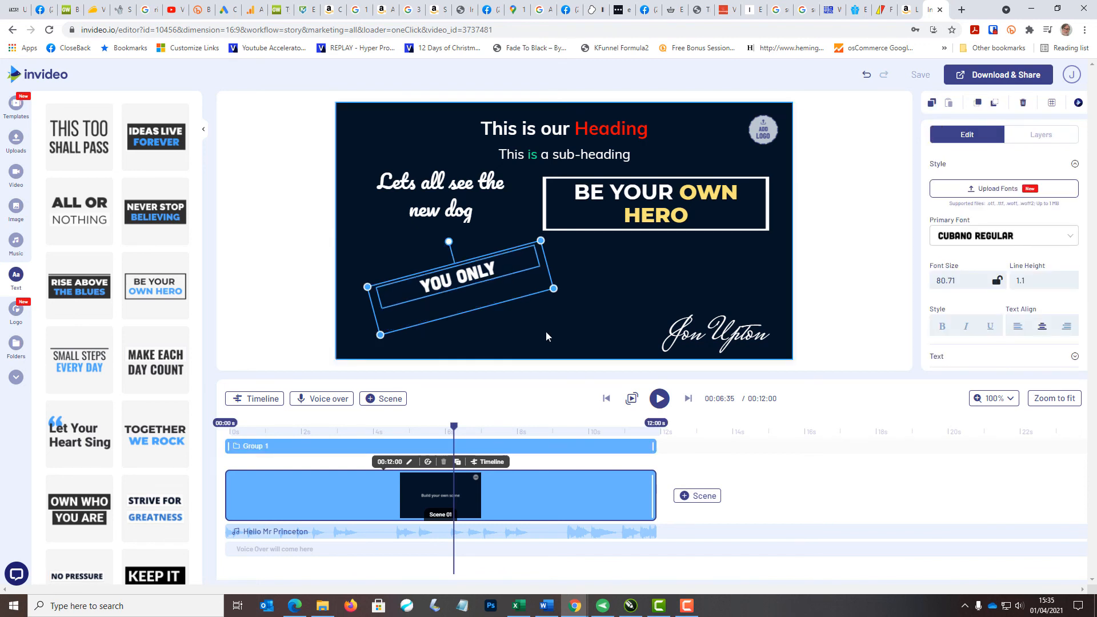
key(Delete)
scroll(68, 314, down, 1)
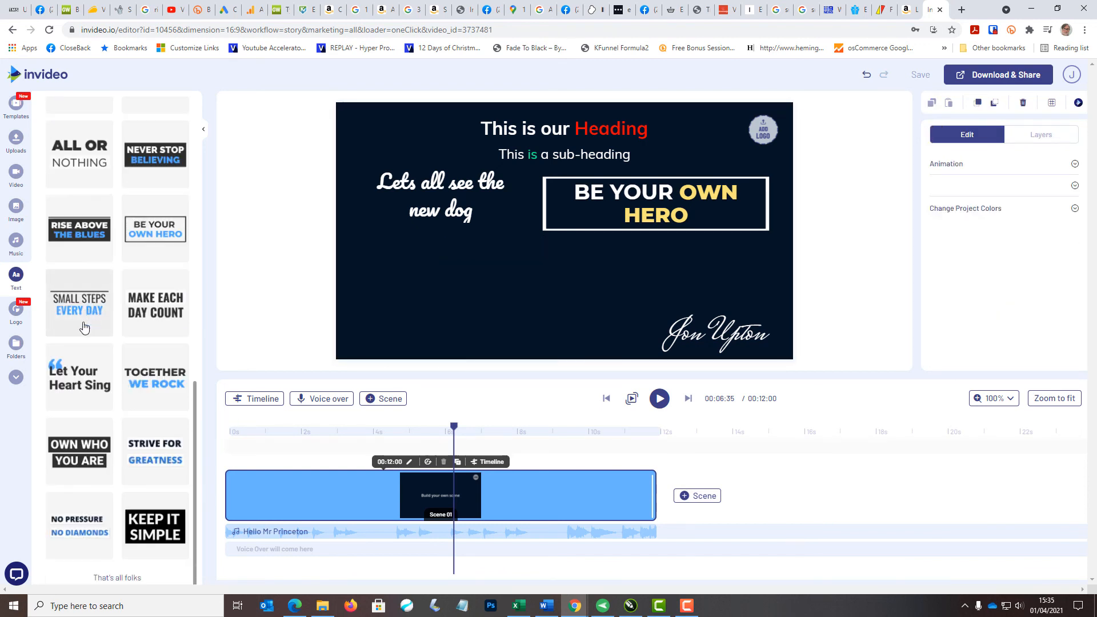
Add the yellow Make it Possible sticker text and place it below the script
scroll(130, 365, up, 10)
scroll(131, 365, up, 2)
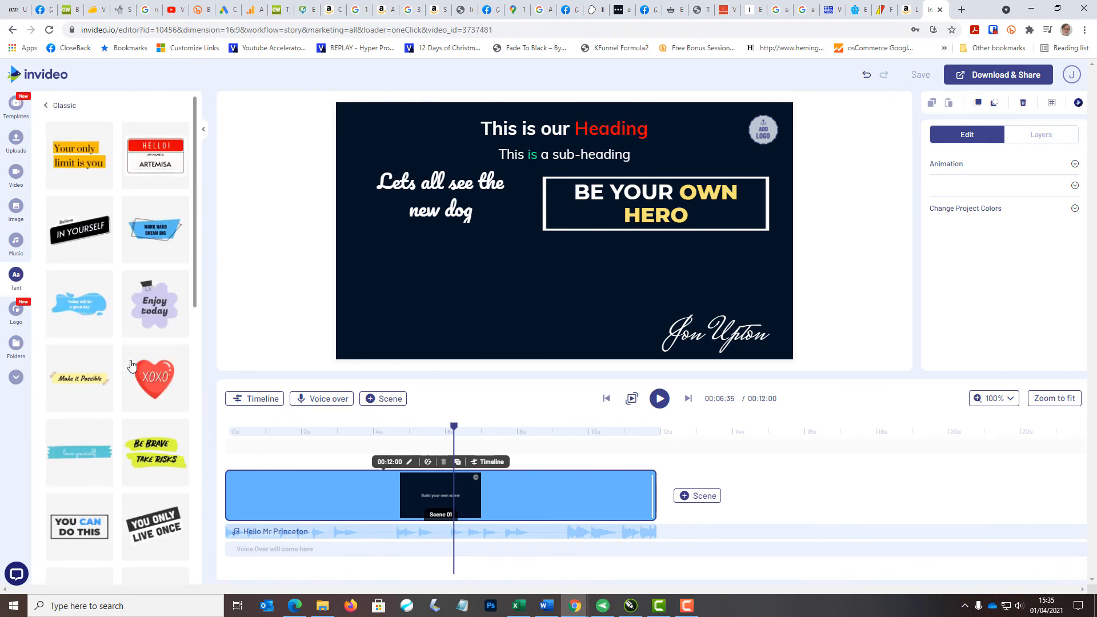
click(87, 382)
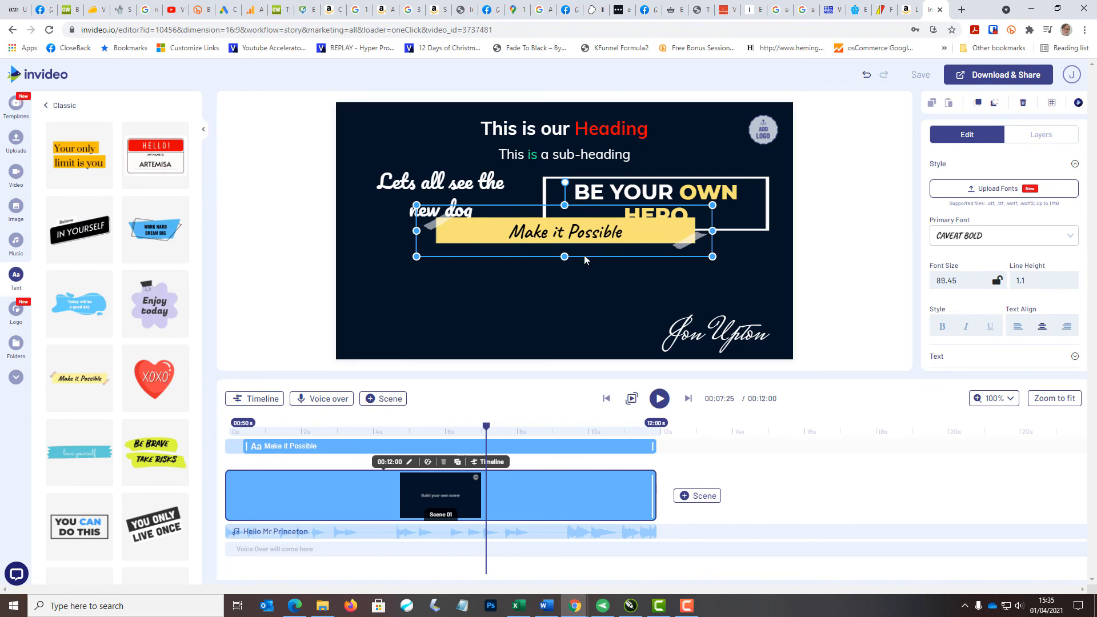
drag(583, 251, 504, 286)
drag(526, 292, 526, 291)
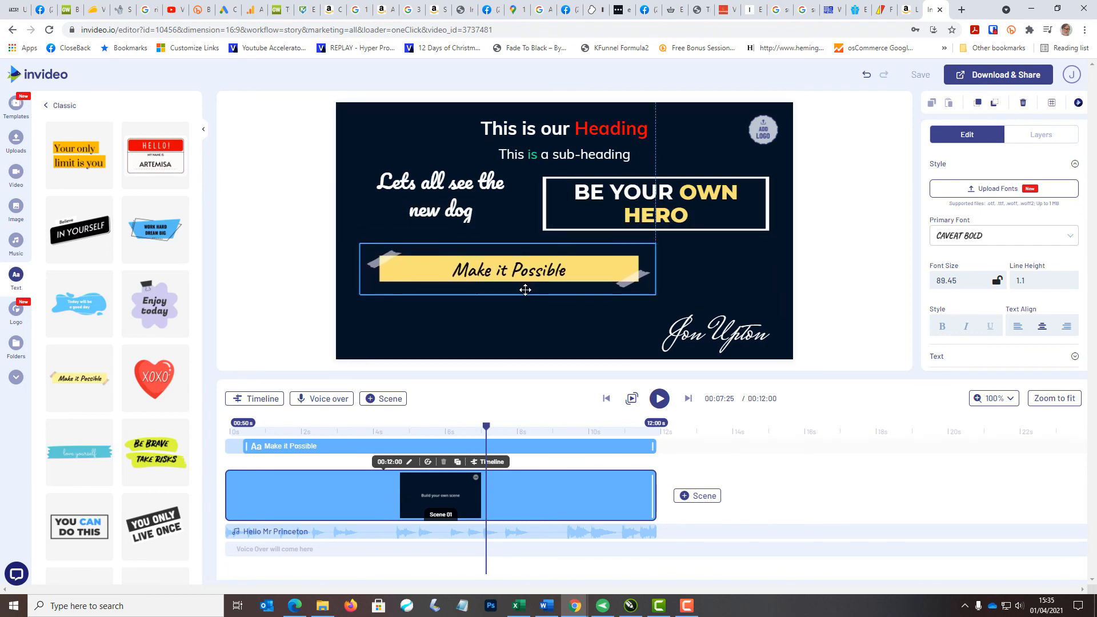
double_click(526, 292)
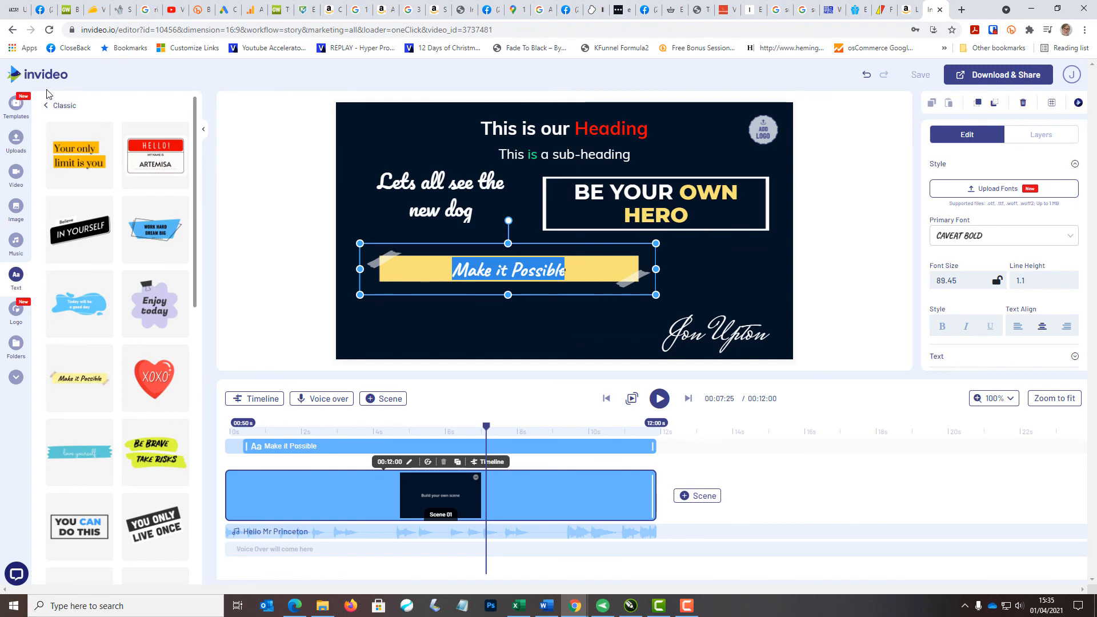
Add the with love xoxo envelope sticker and move it to the right near the signature
click(49, 108)
scroll(127, 317, down, 6)
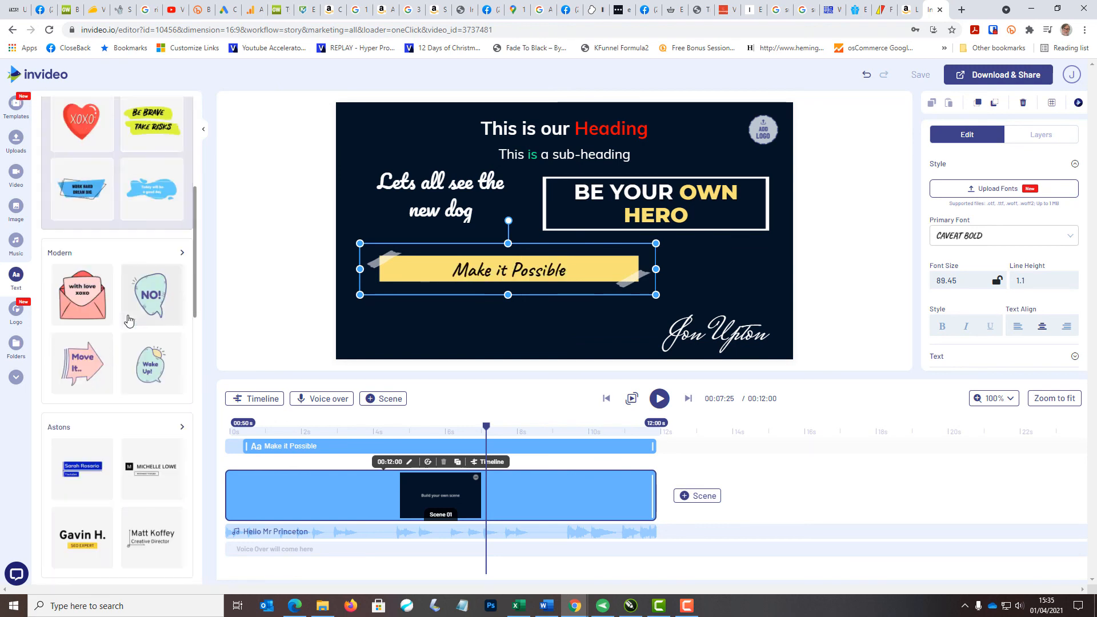
click(113, 234)
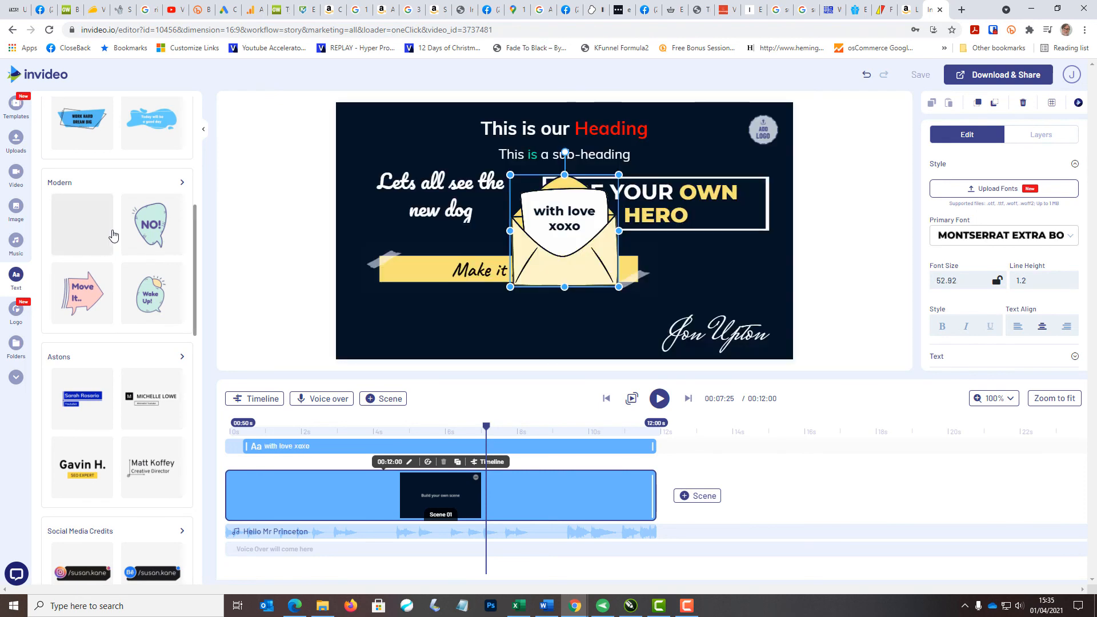
drag(570, 233, 725, 254)
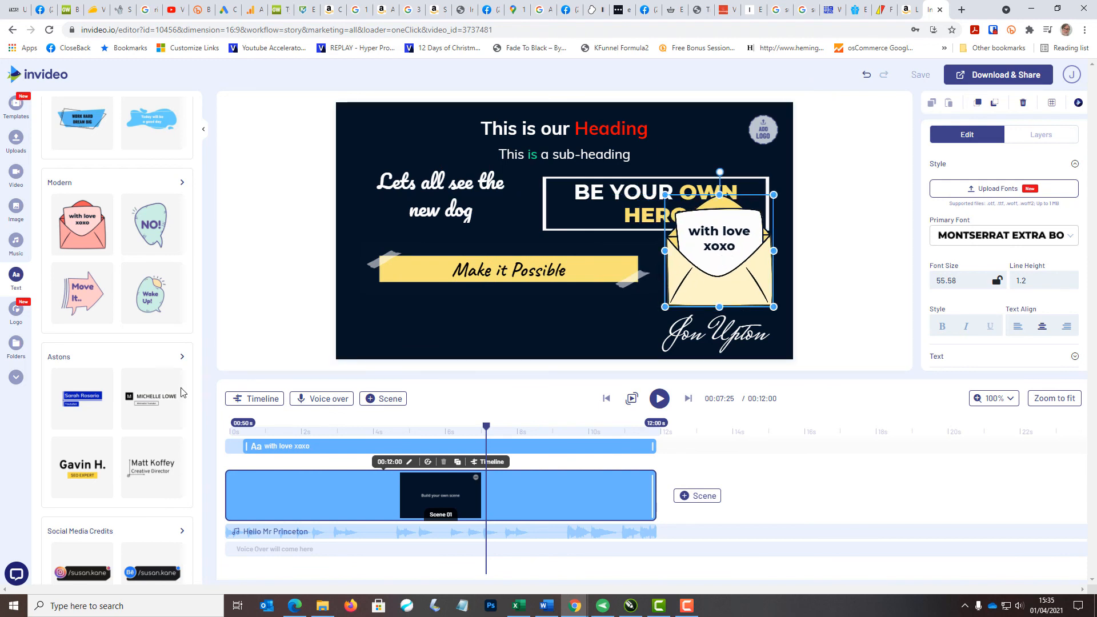
scroll(74, 414, down, 2)
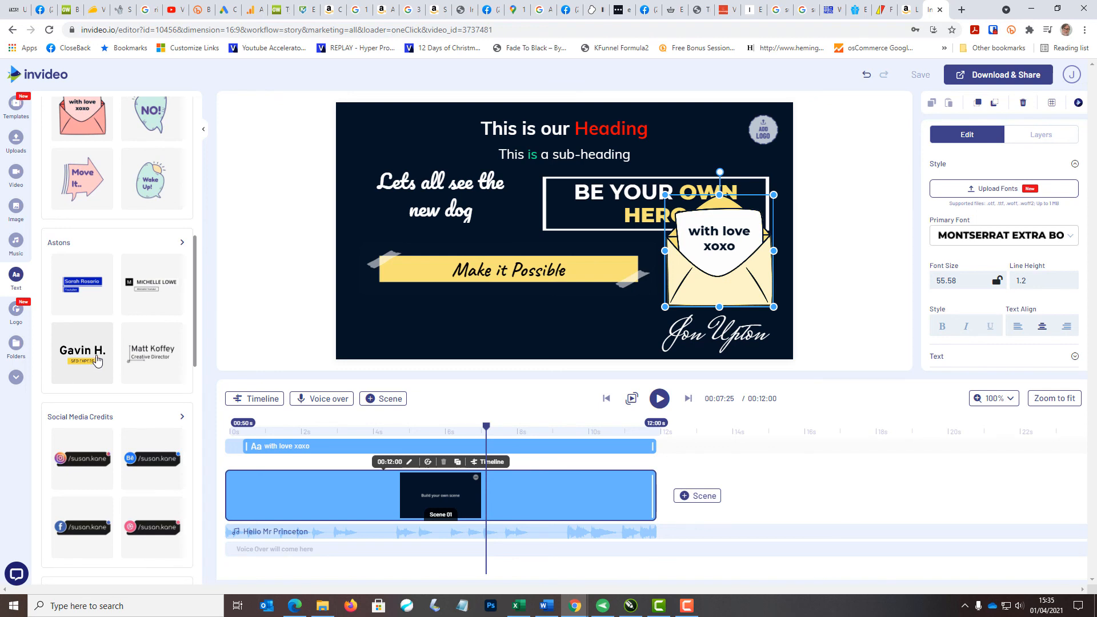
Add the SEO EXPERT name aston and an Instagram handle credit, moving the aston to lower centre
click(97, 360)
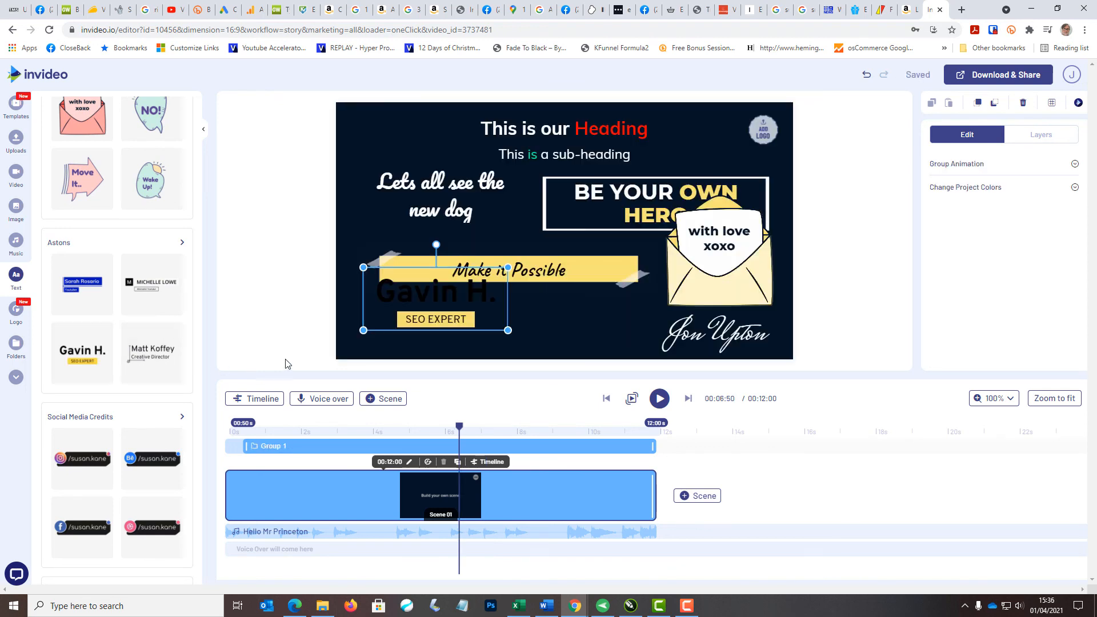
click(89, 467)
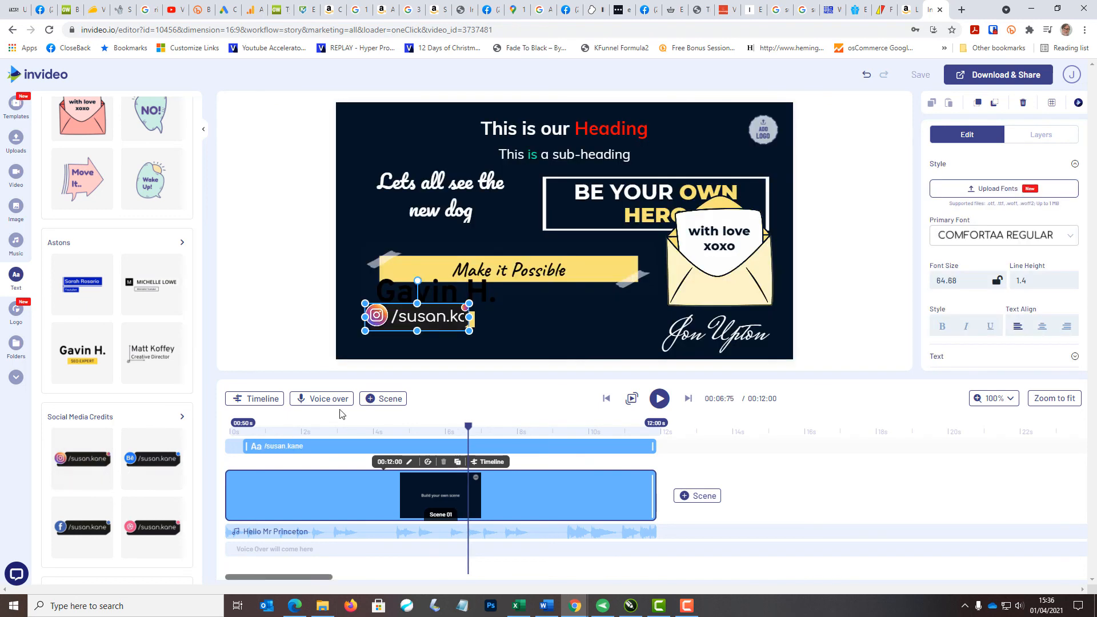
drag(428, 319, 567, 331)
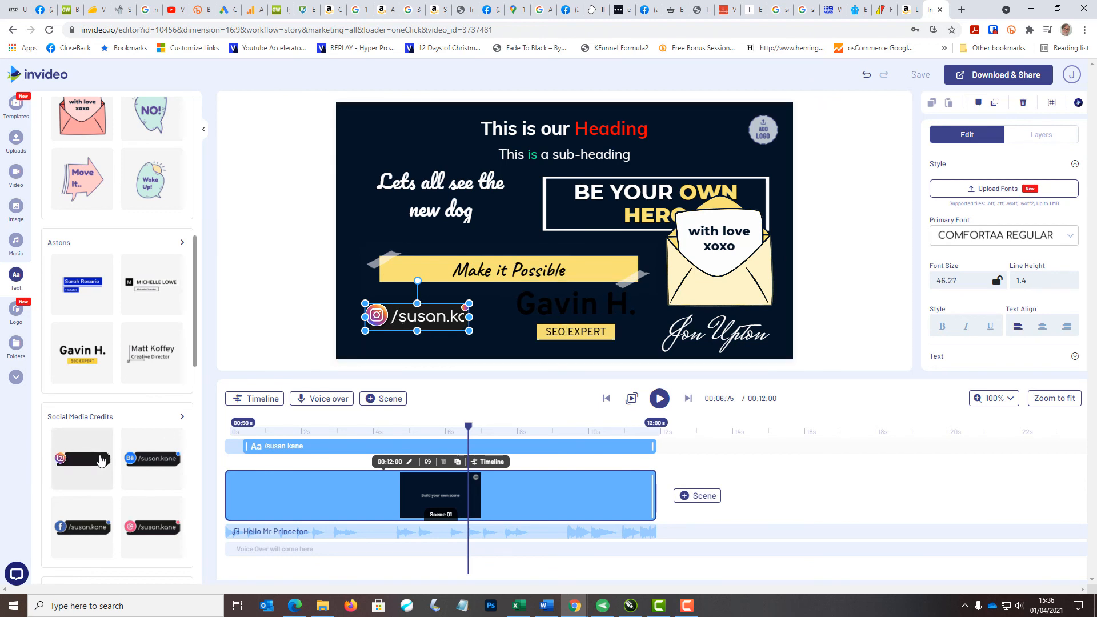
Add a Snapchat handle credit and place it top-left beside the heading
click(128, 420)
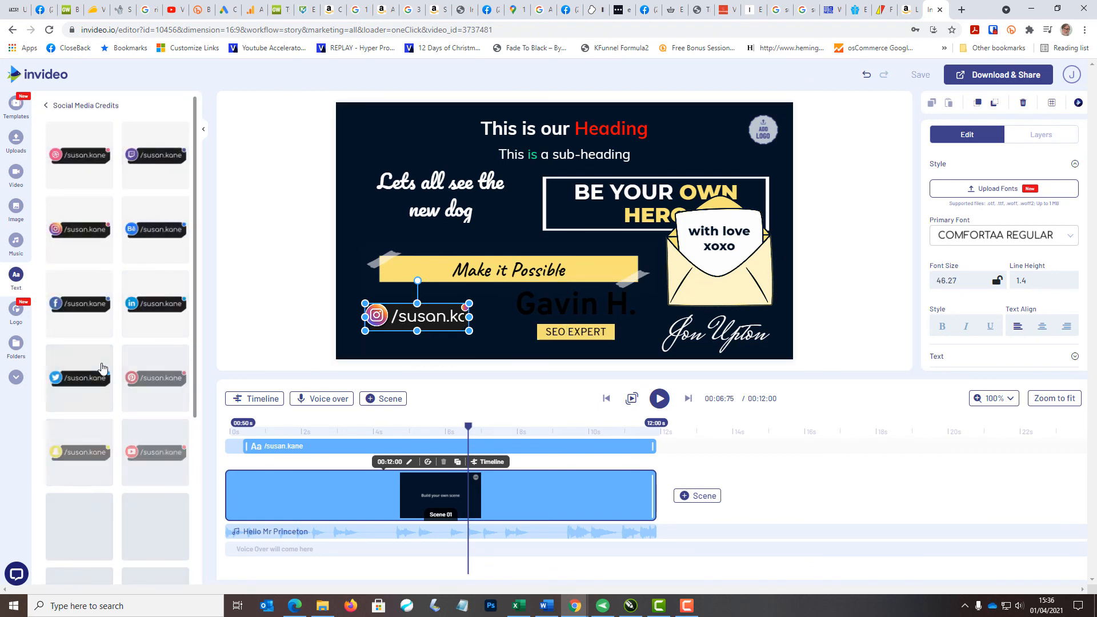
scroll(96, 427, down, 1)
scroll(96, 427, down, 4)
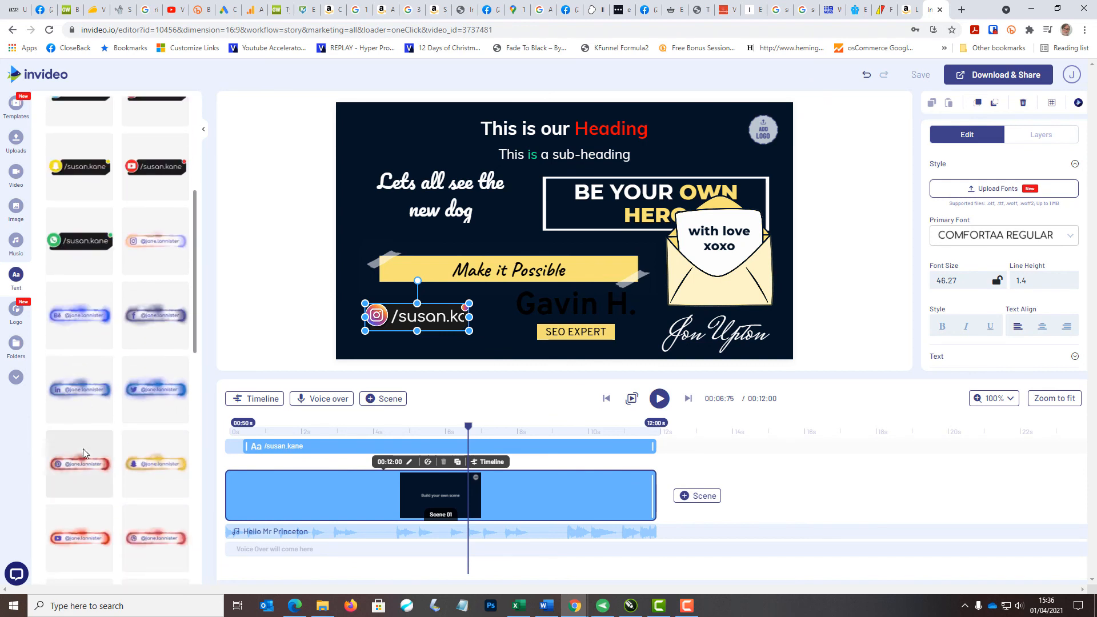
scroll(86, 460, down, 5)
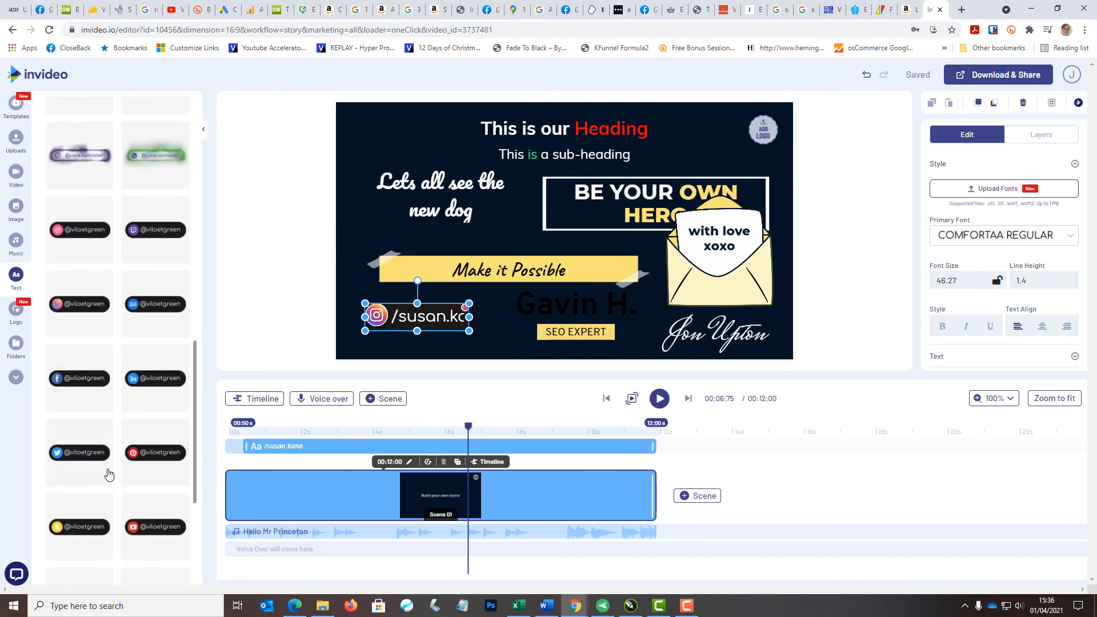
scroll(108, 474, down, 1)
click(80, 360)
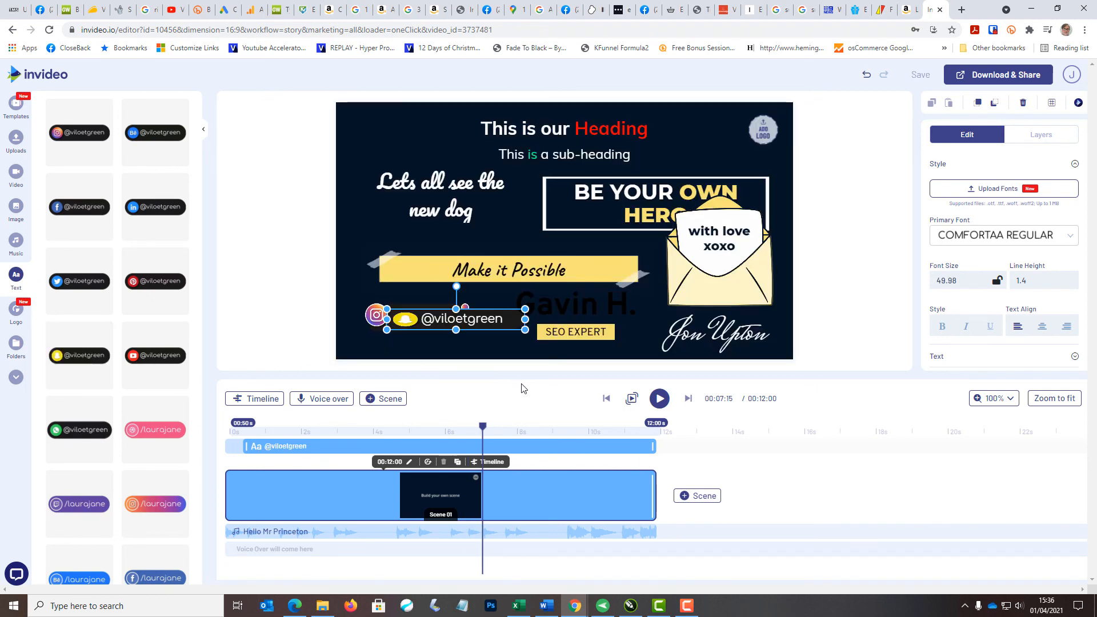
drag(463, 316, 418, 135)
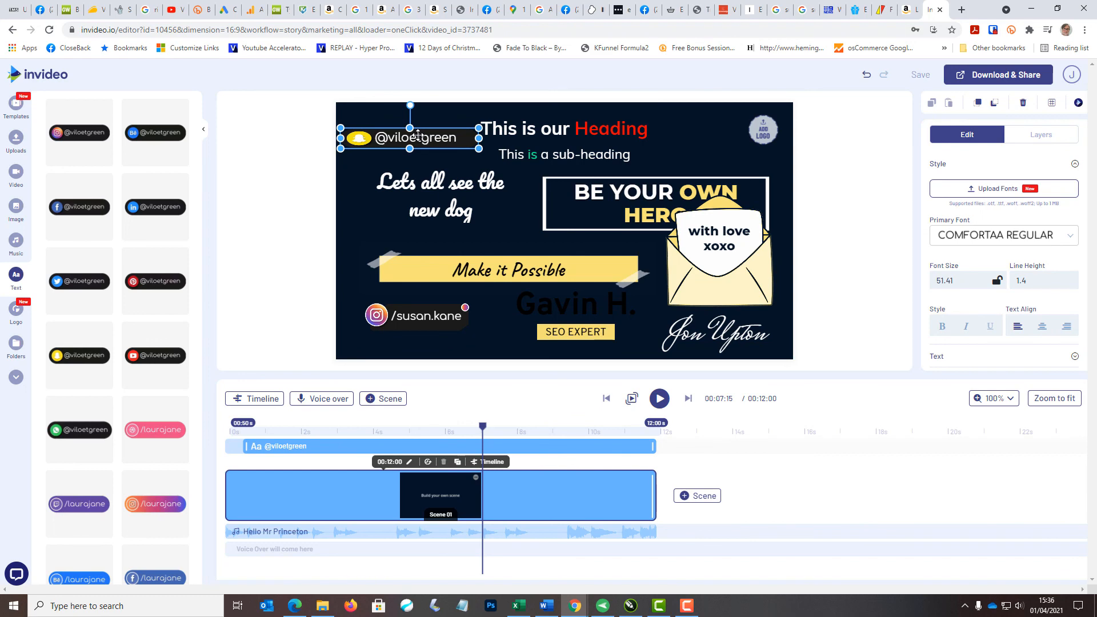
scroll(127, 294, down, 12)
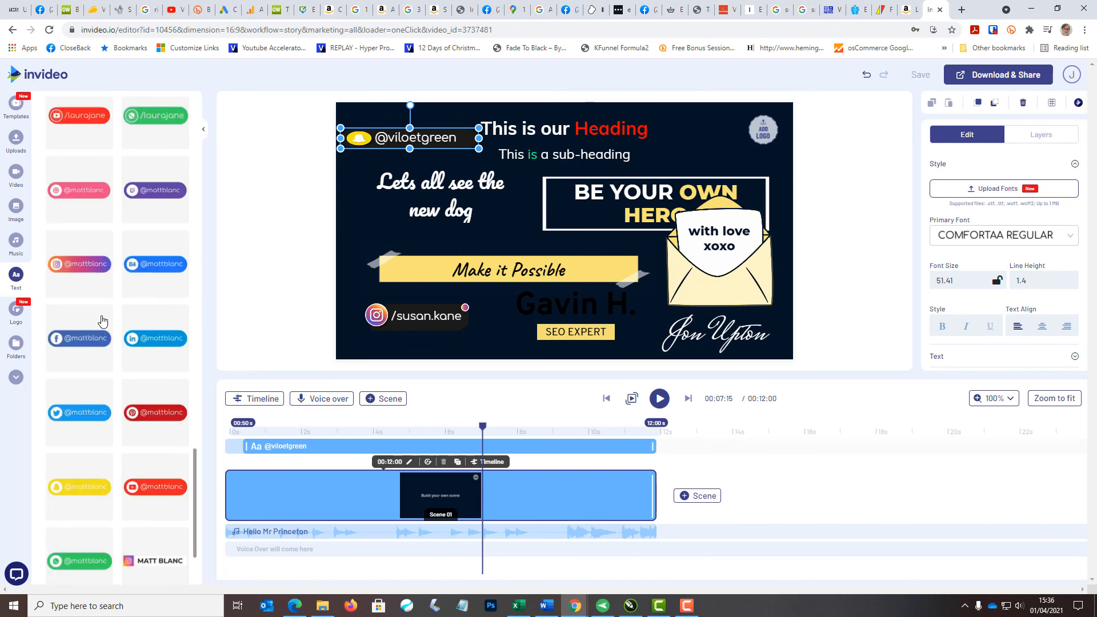
scroll(103, 321, up, 10)
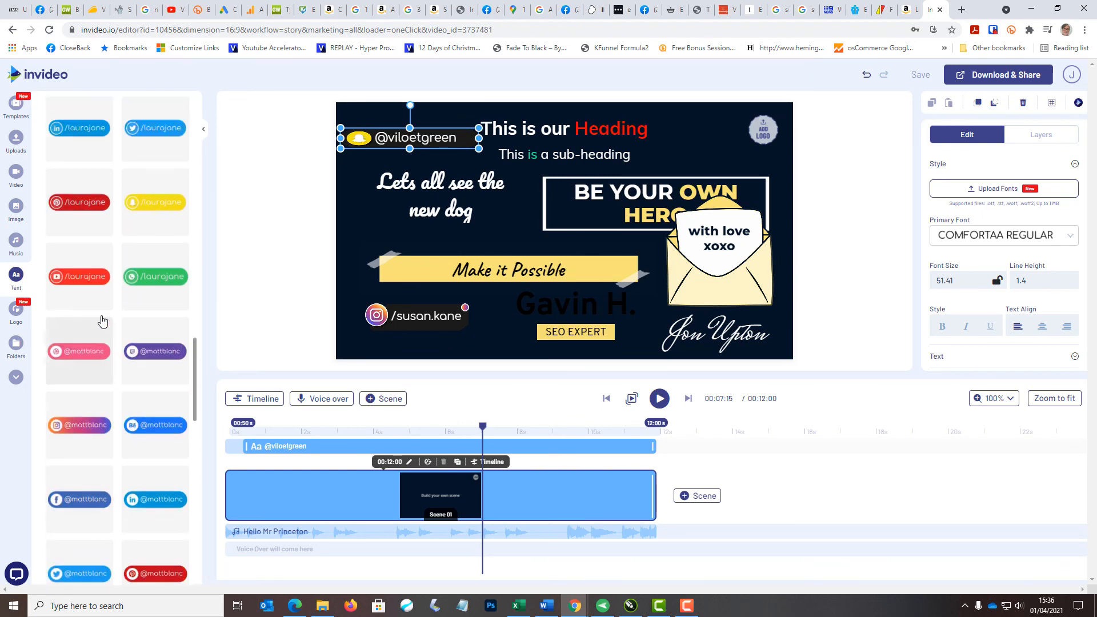
scroll(100, 318, up, 7)
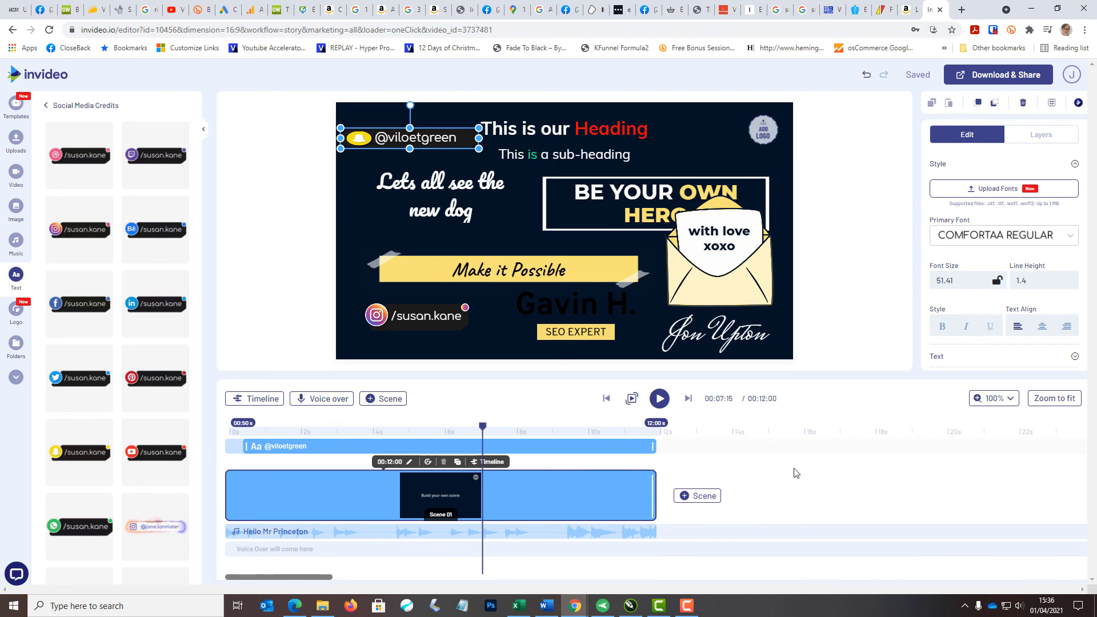
Preview the scene from the start, then restart the playback once more
click(631, 399)
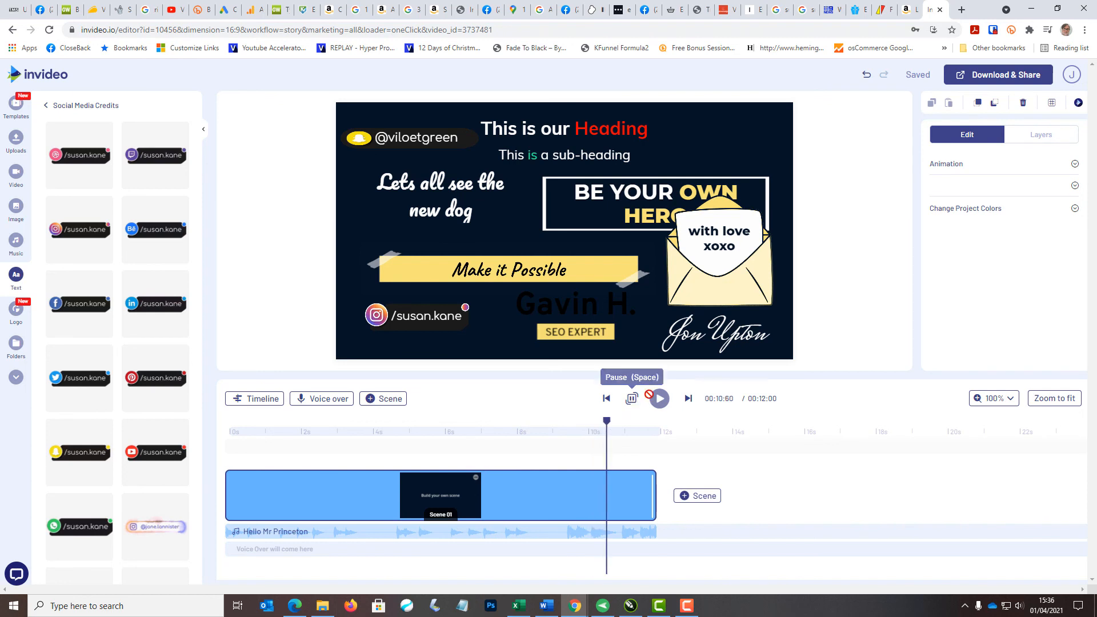
click(631, 399)
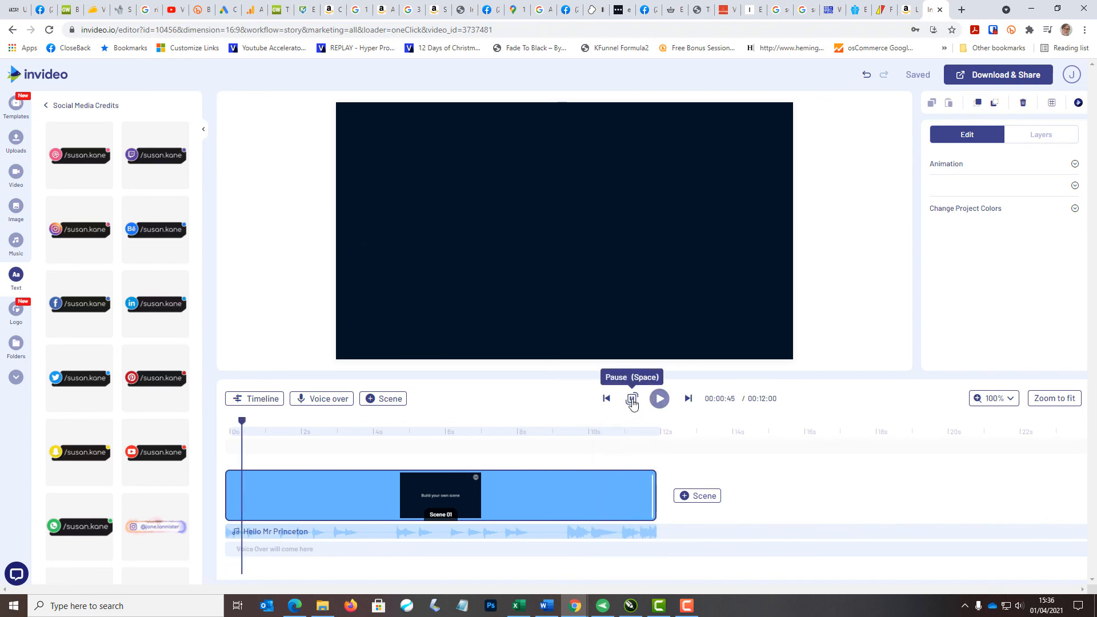